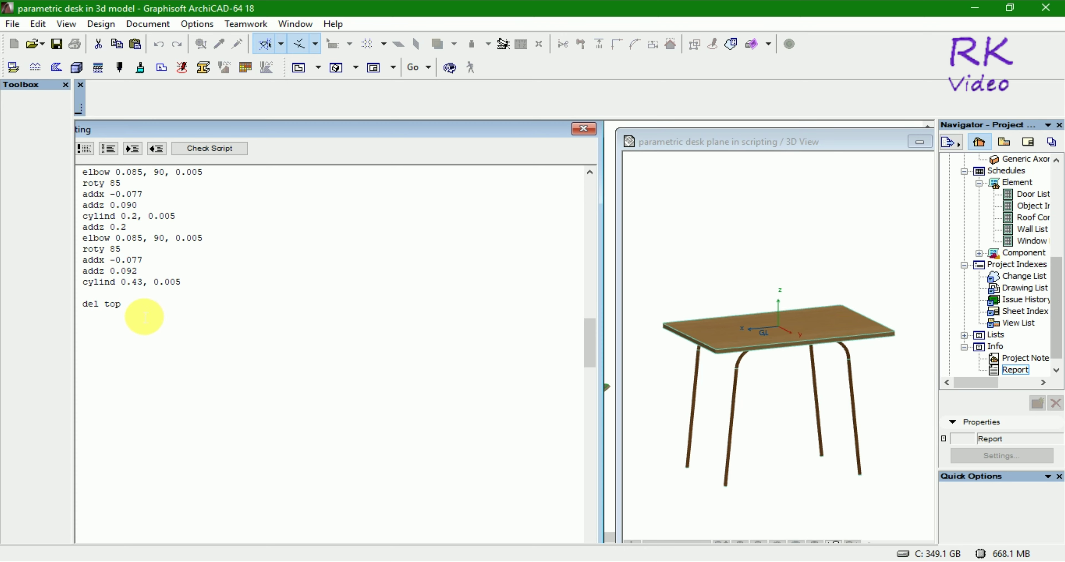
- Add 'add 0.213, -0.14, -0.225' below 'del top' and refresh the 3D View to check the origin
click(144, 315)
key(Return)
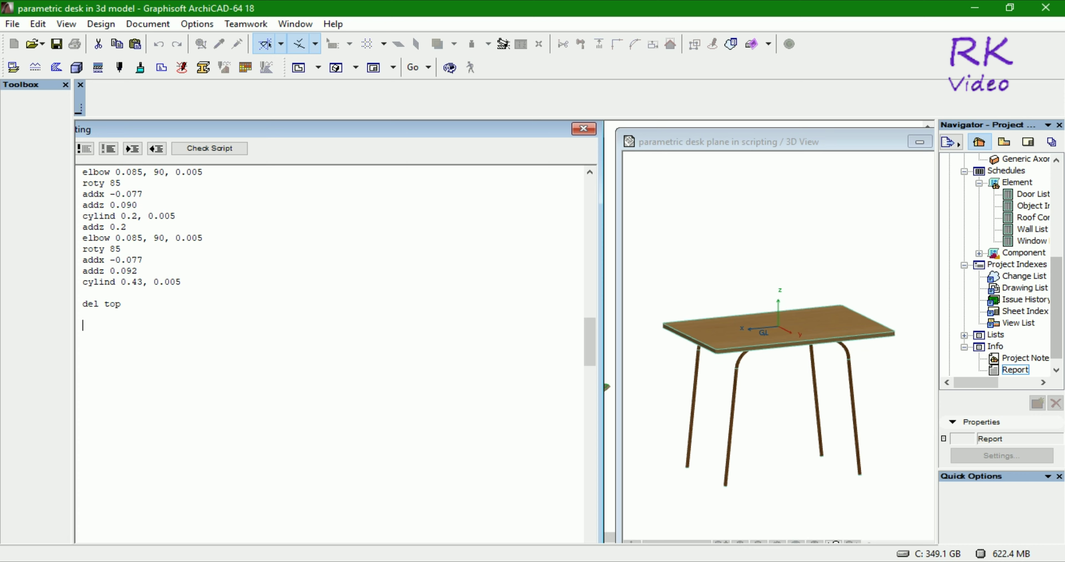
text(a)
text(dd )
text(0.21)
text(3,)
text( -0.1)
text(4, )
text(-0.)
text(225)
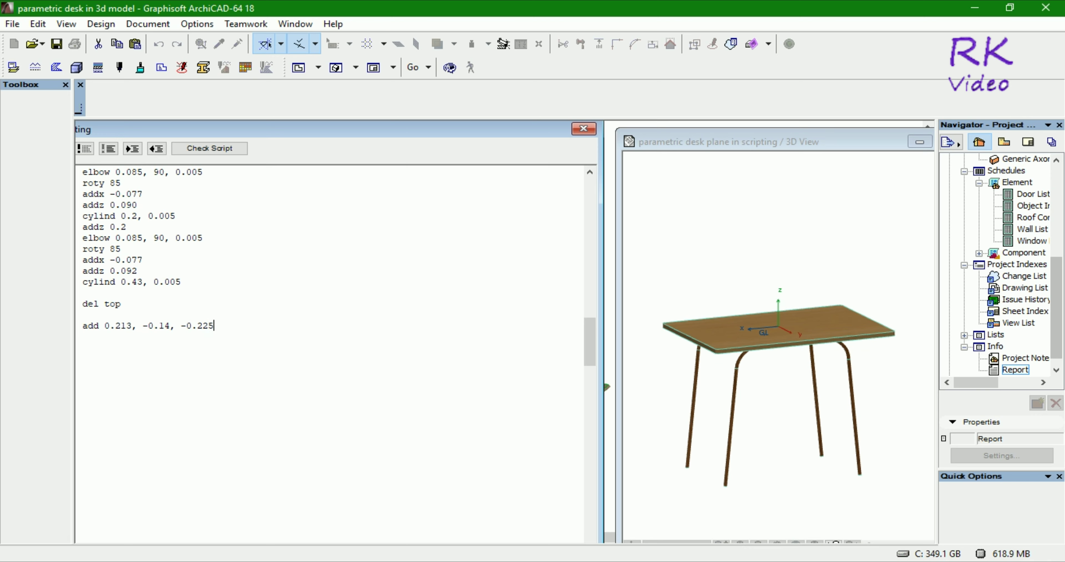
click(691, 511)
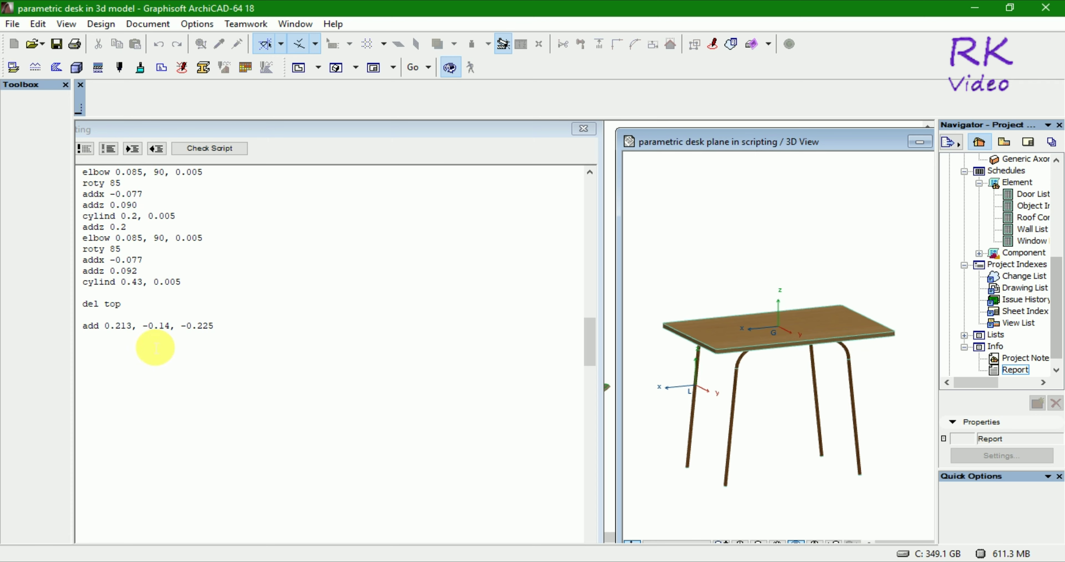
click(227, 334)
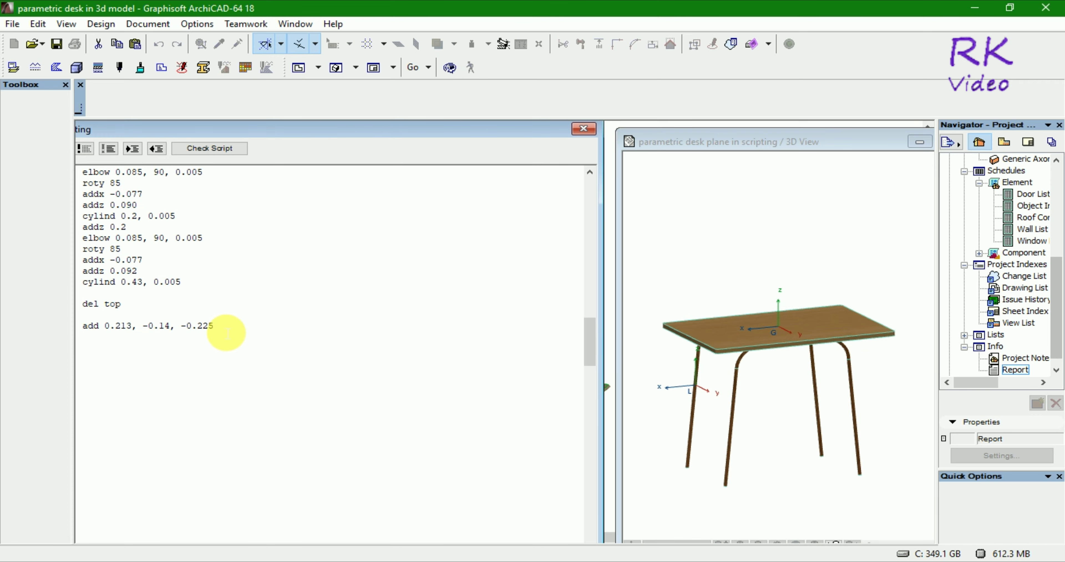
key(Return)
- Add 'rotx -90' and 'cylind 0.28, 0.005', correcting 0.29, then begin 'addx -0.396'
text(r)
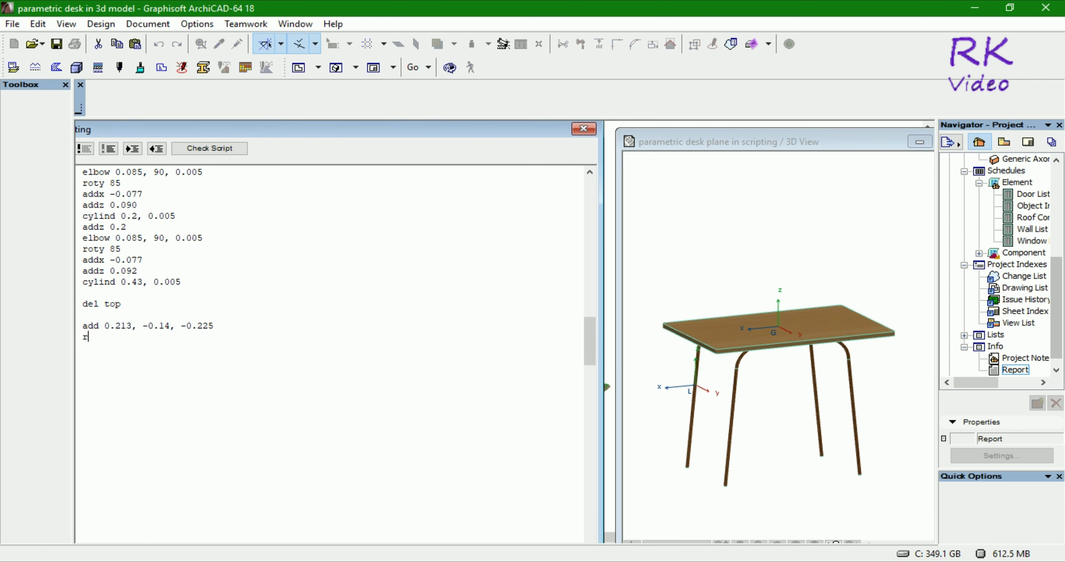
text(ot)
text(x )
text(-90)
key(Return)
text(cy)
text(lind )
text(0)
text(.29)
key(BackSpace)
text(8)
text(, )
text(0.00)
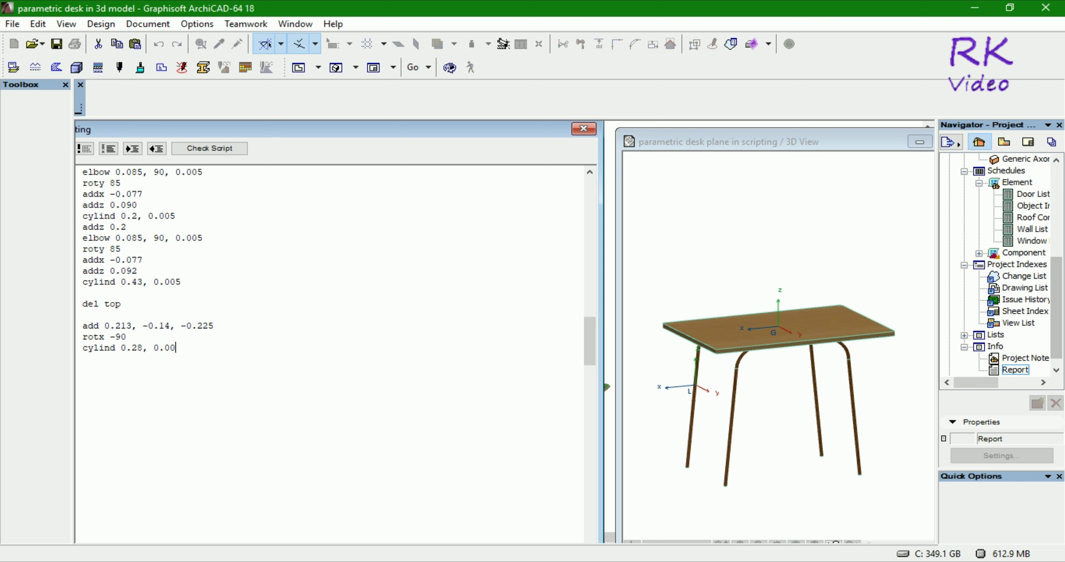
text(5)
key(Return)
text(addx)
text( -)
text(0.3)
text(96)
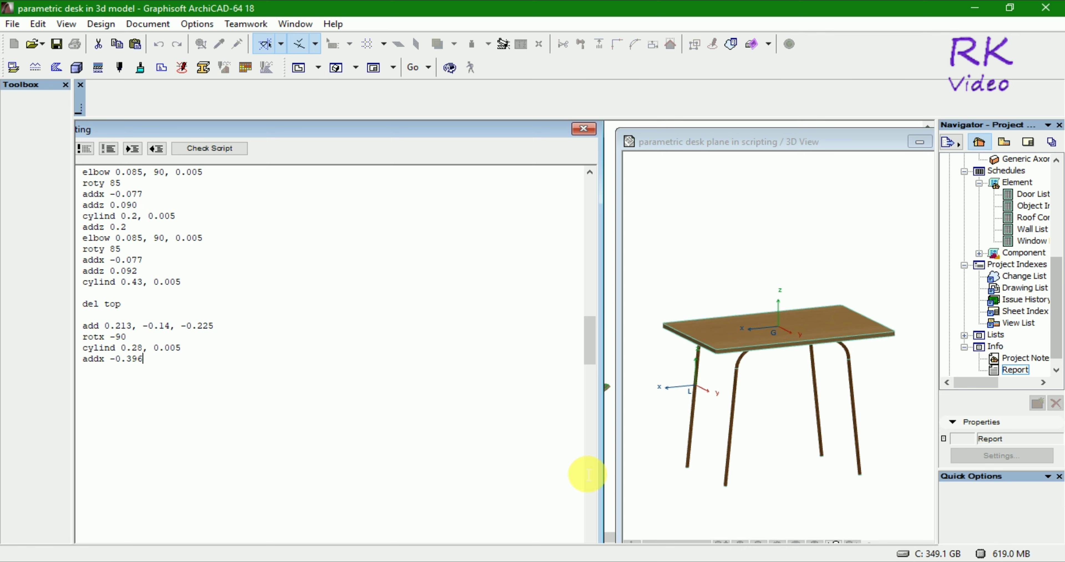
- Refresh the 3D View to see the side rail, then add a second 'cylind 0.28, 0.005' rod
click(680, 498)
key(o)
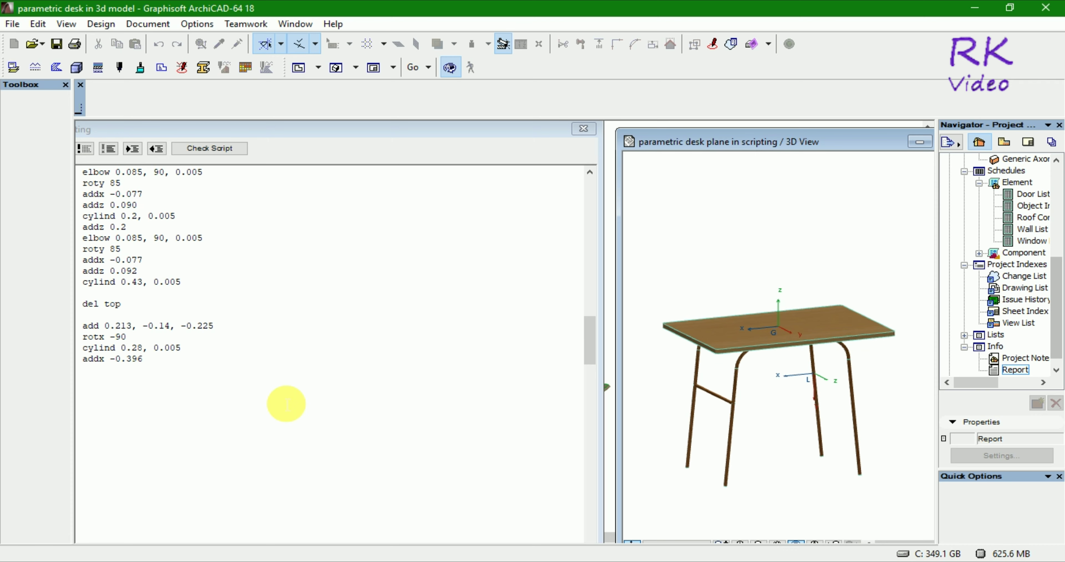
click(172, 367)
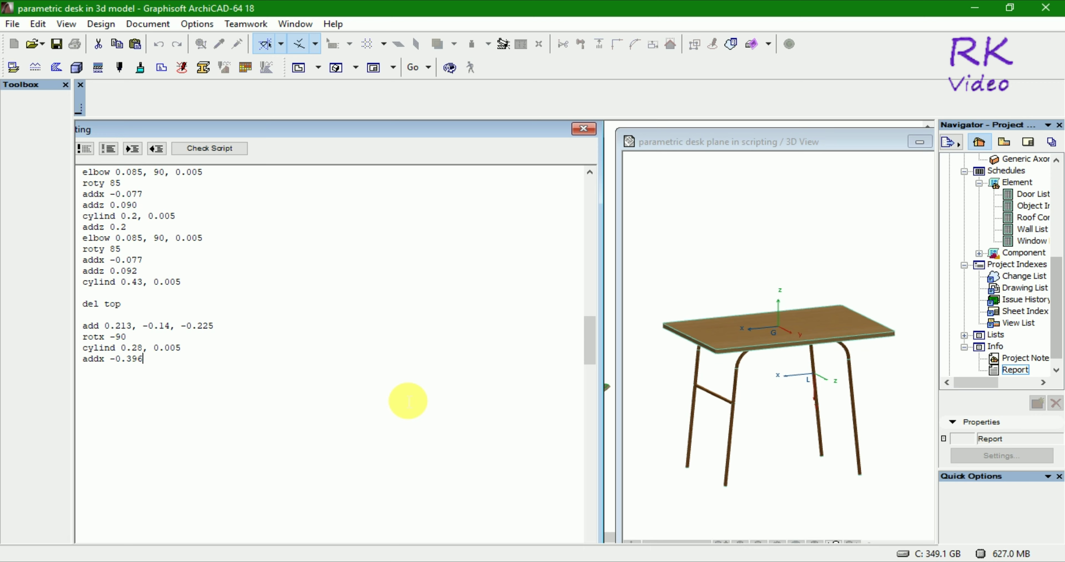
key(Return)
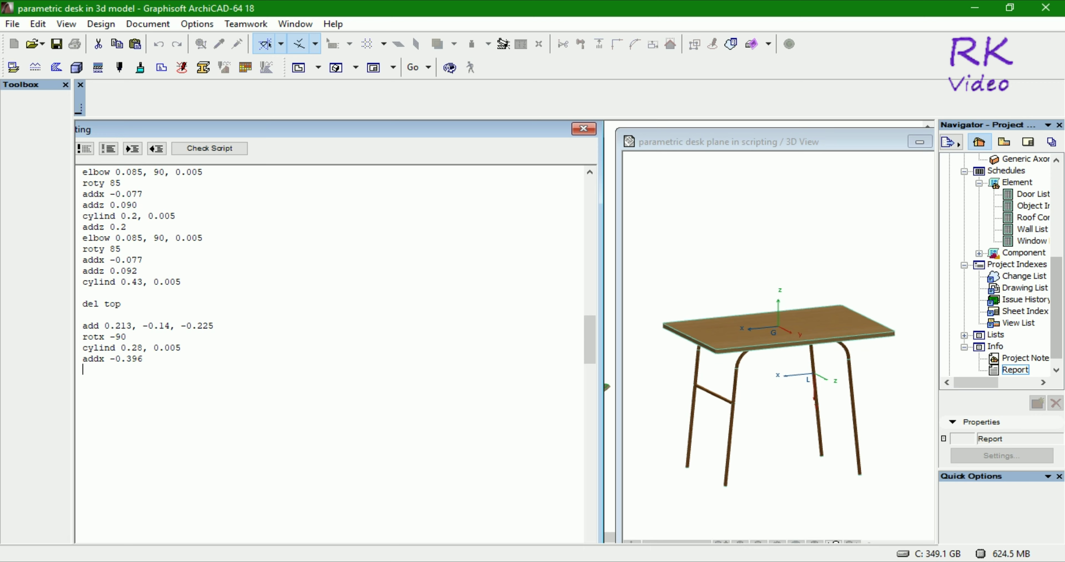
text(cyl)
text(ind)
text( 0.28)
text(, 0)
text(.005)
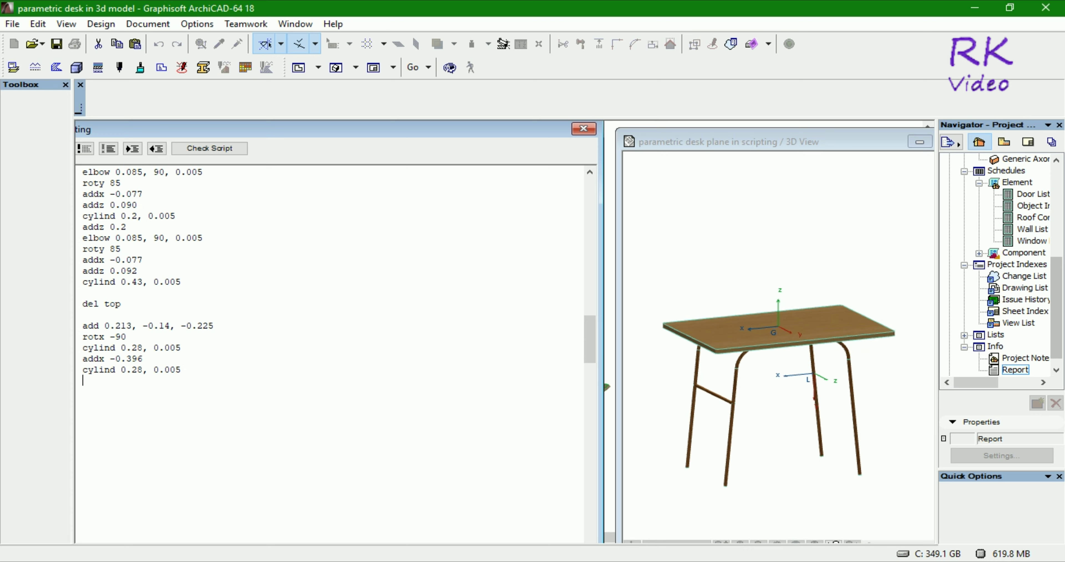
- Refresh to see the second rail, then add 'roty 90' after a blank line
click(796, 467)
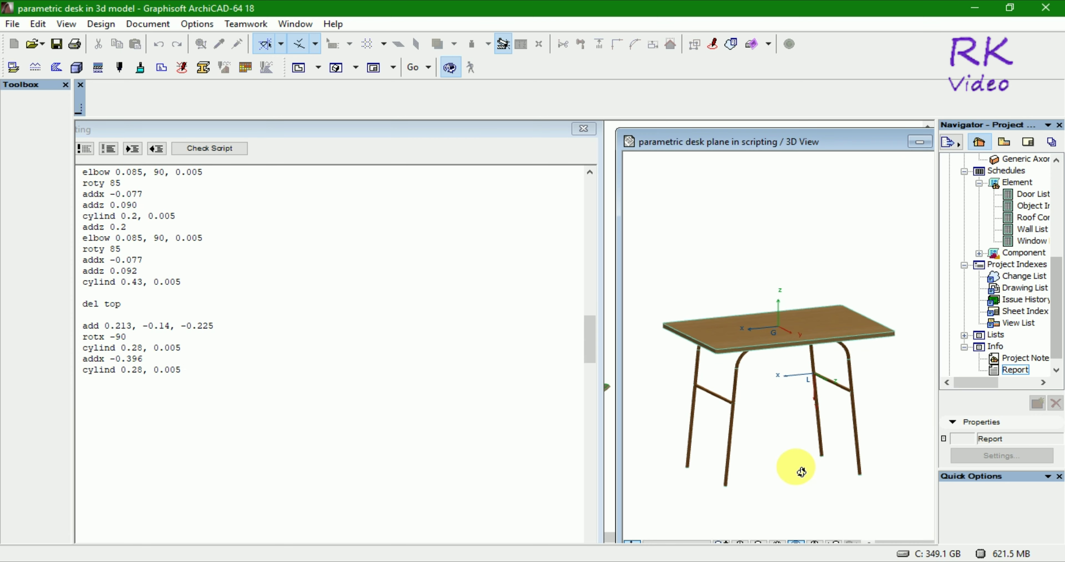
click(200, 376)
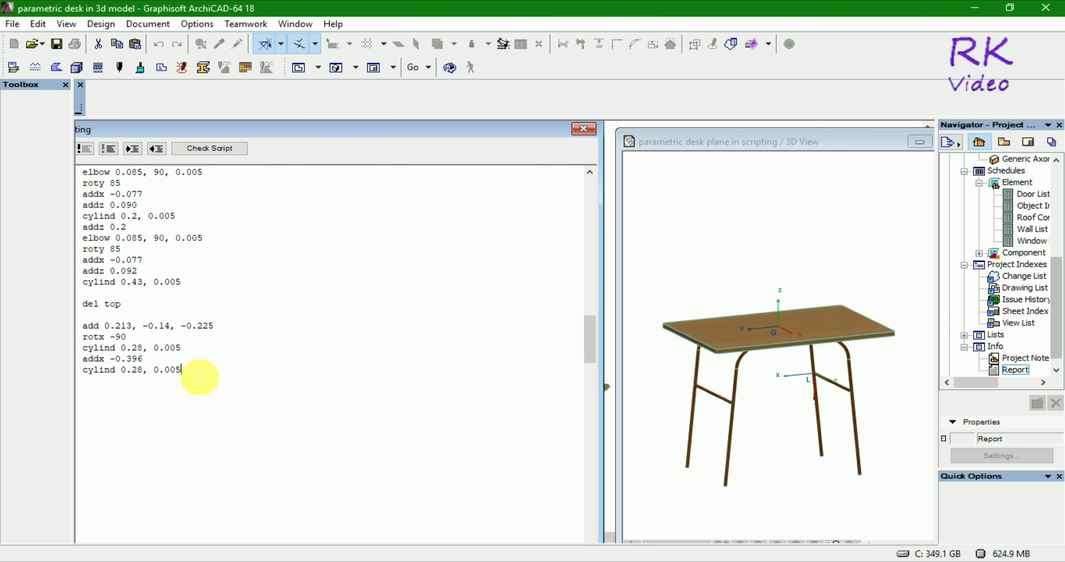
key(Return)
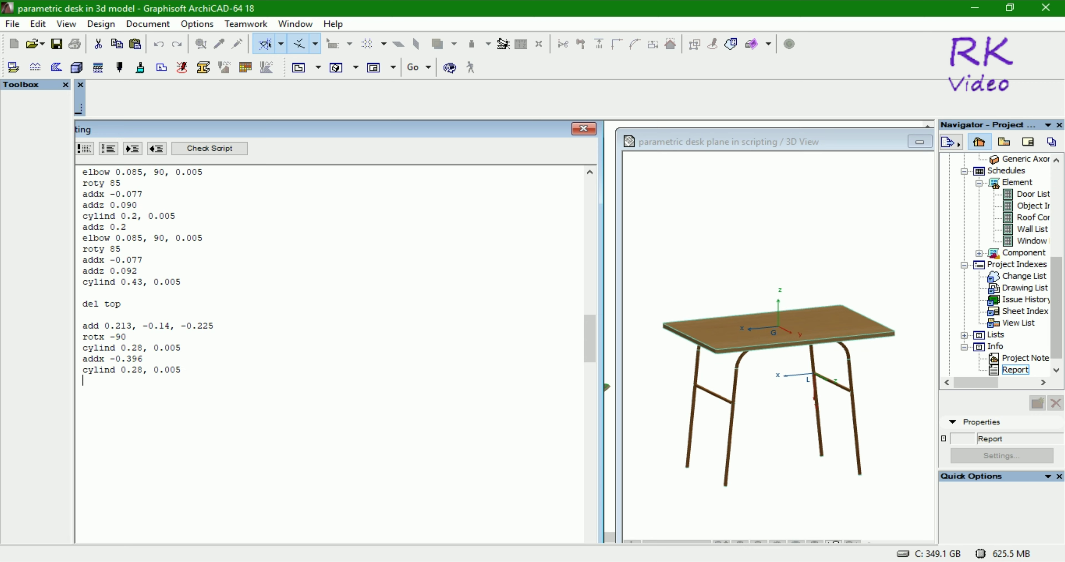
key(Return)
text(r)
text(oty 90)
- Check the rotated axes and add a 'cylind 0.399, 0.005' cross rod
click(791, 484)
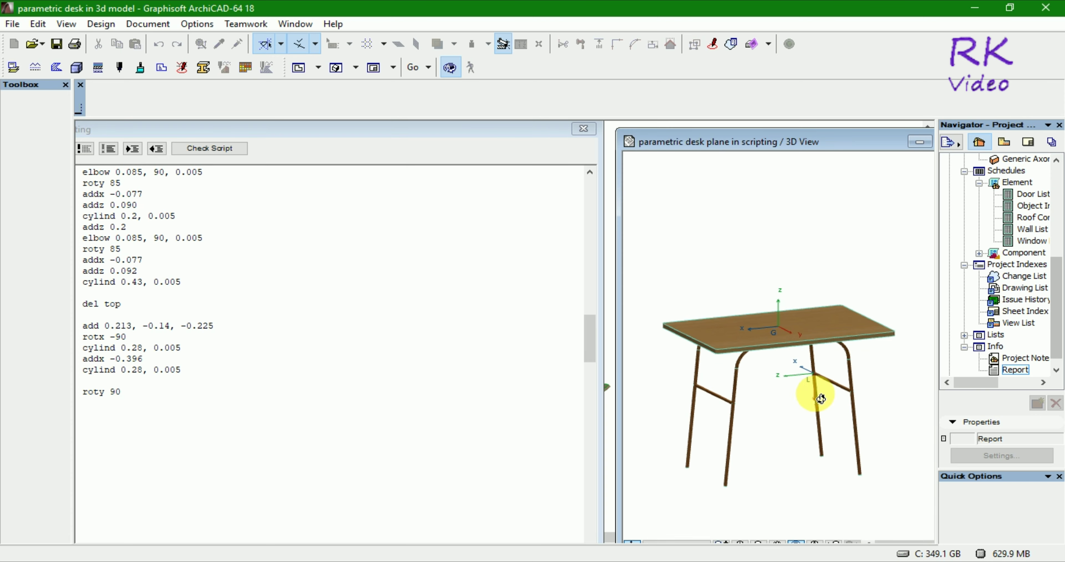
click(136, 397)
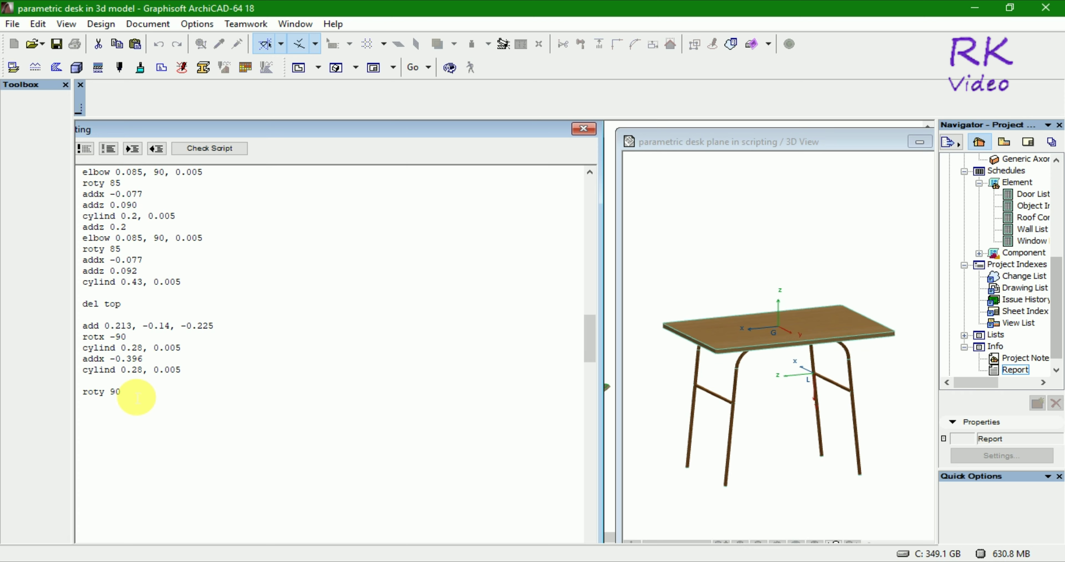
key(Return)
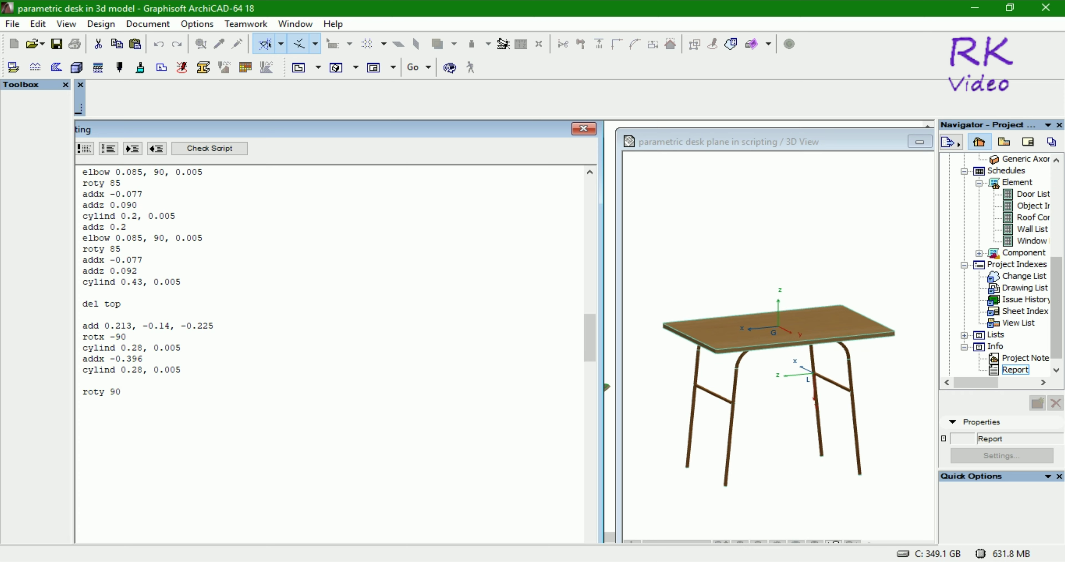
text(cylind)
text( 0)
text(.399, )
text(0.)
text(005)
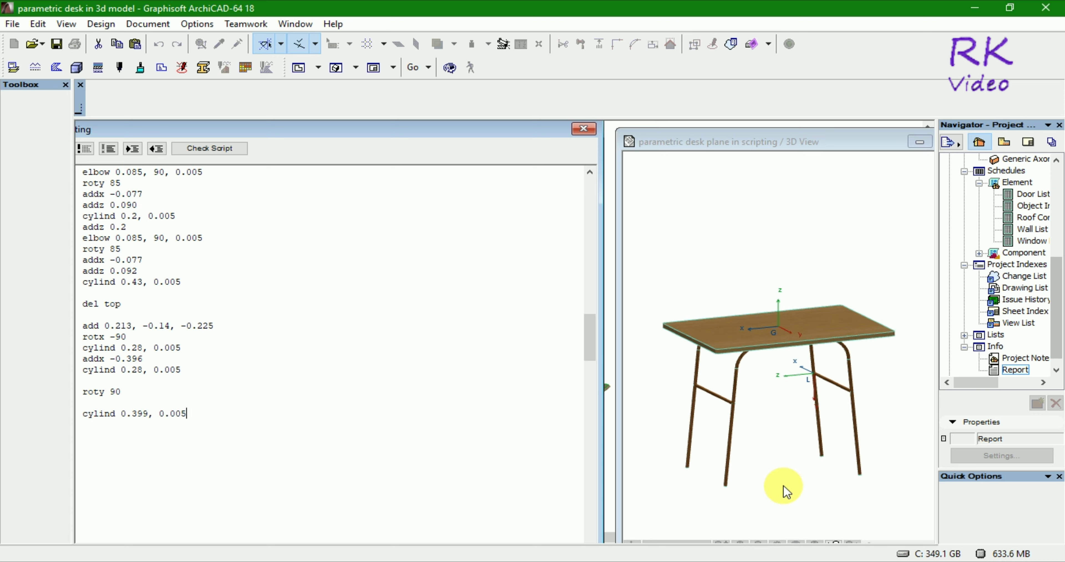
- Refresh and orbit the desk to inspect the cross rod from below
click(782, 486)
scroll(698, 388, up, 2)
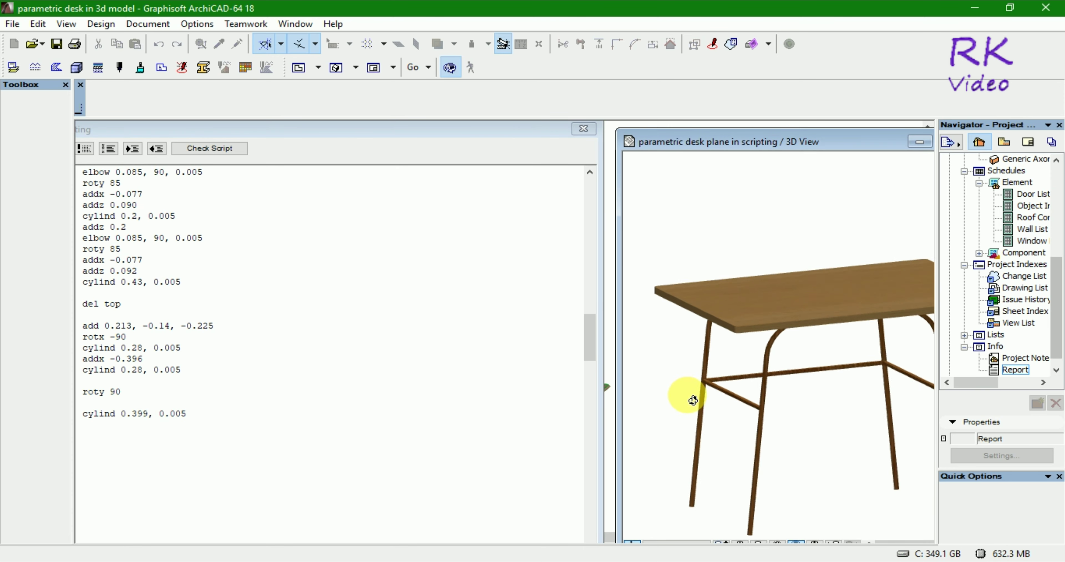
scroll(702, 372, up, 3)
scroll(697, 378, up, 2)
mouse_move(694, 379)
mouse_down()
mouse_move(796, 404)
mouse_move(910, 380)
mouse_move(903, 418)
mouse_move(881, 421)
mouse_move(737, 387)
mouse_move(677, 326)
mouse_move(808, 420)
mouse_move(791, 435)
mouse_up()
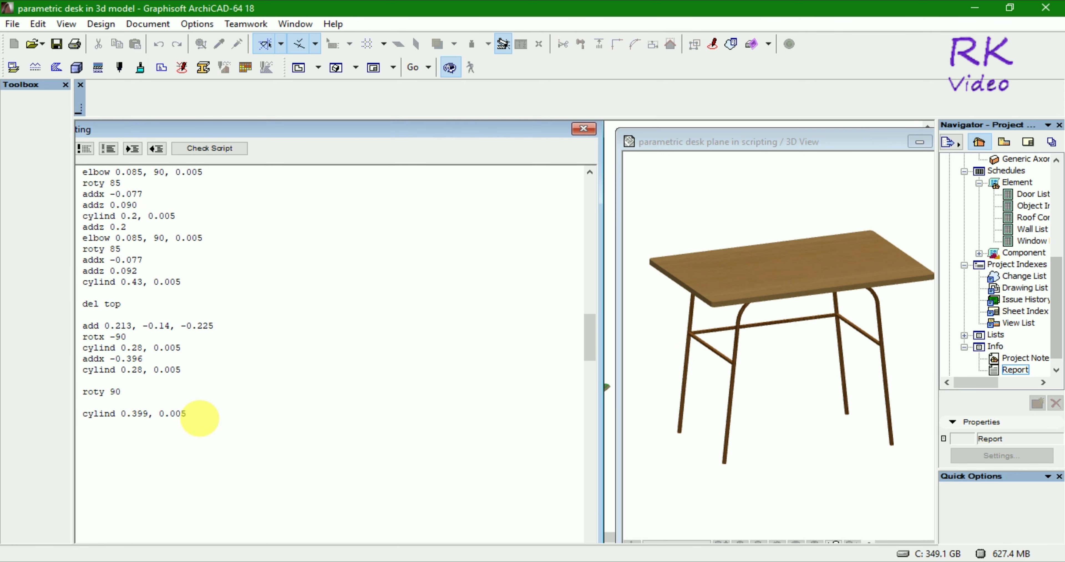
- Add a 'del 2' line to reset the last two transformations
click(207, 418)
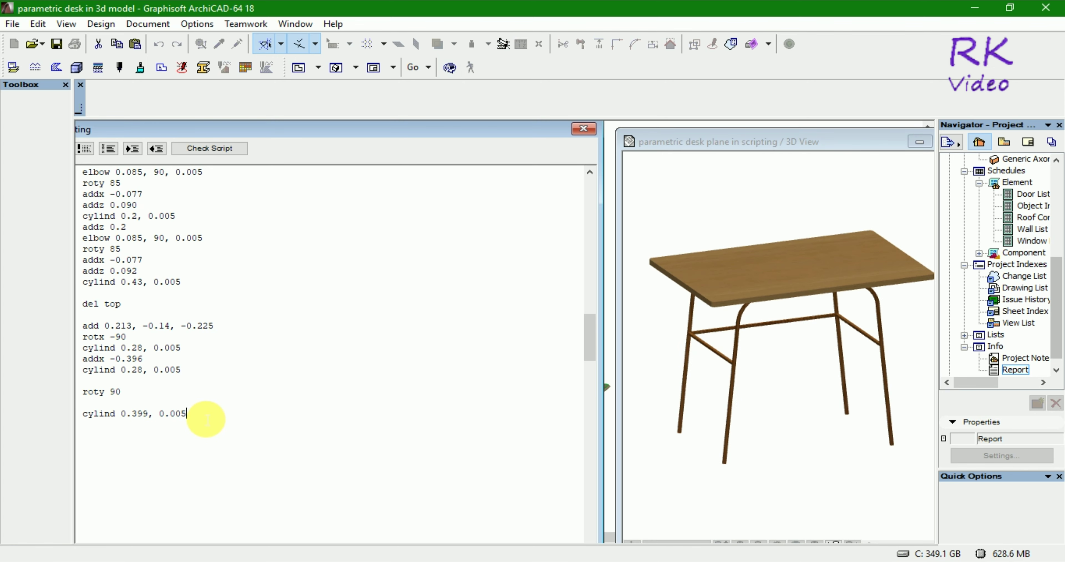
key(Return)
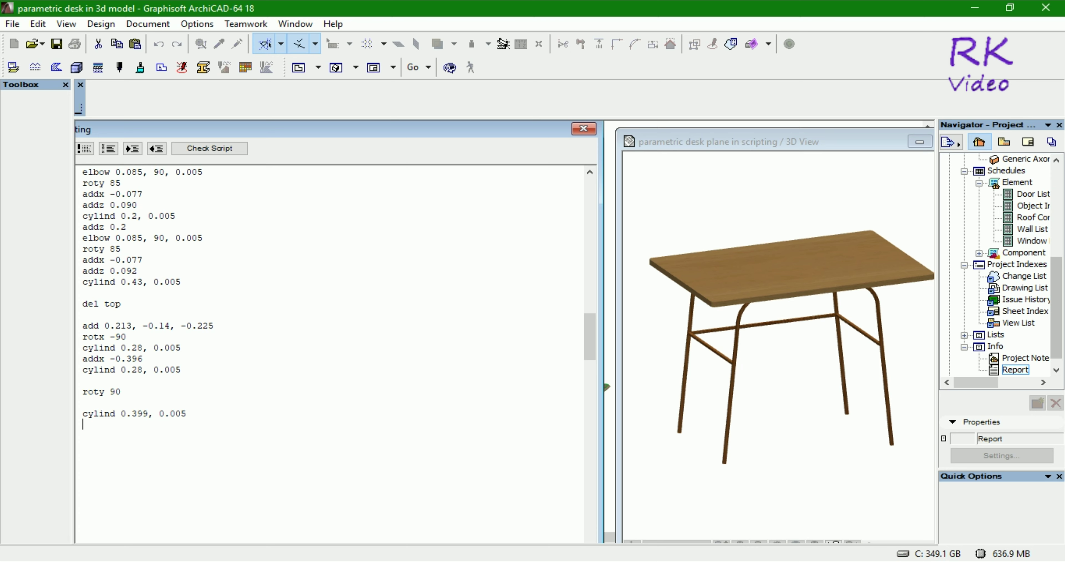
key(Return)
text(del)
text( 2)
- Add 'rotz 90' and 'block 0.005, 0.4, 0.2' below the 'del 2' line
click(672, 467)
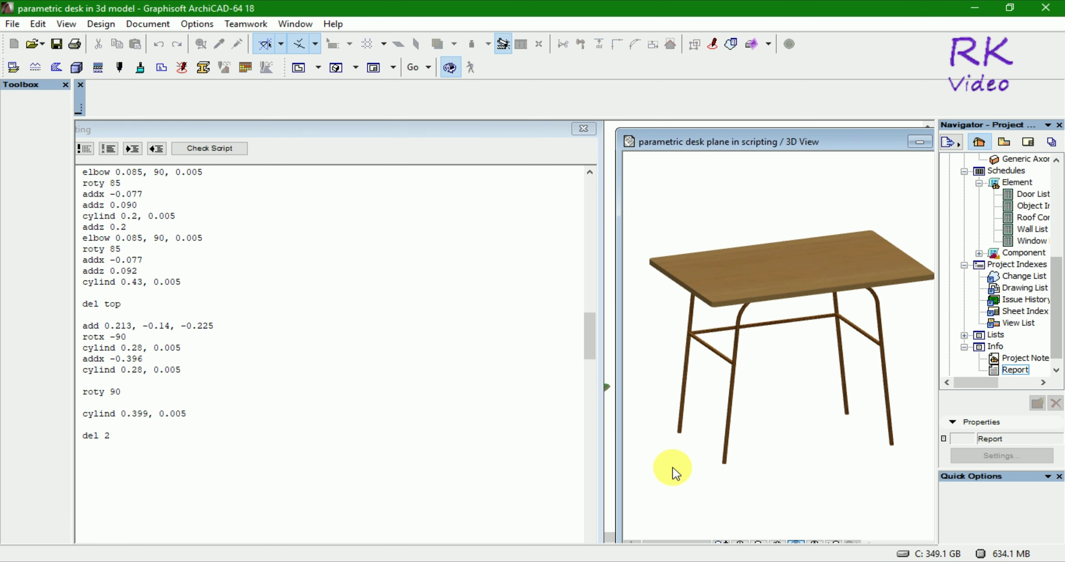
click(128, 439)
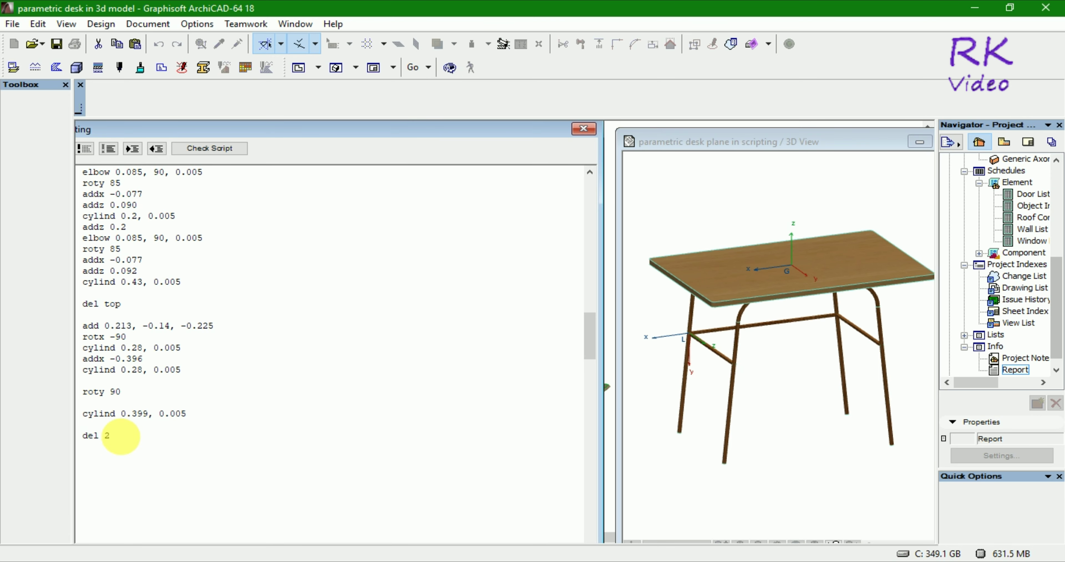
key(Return)
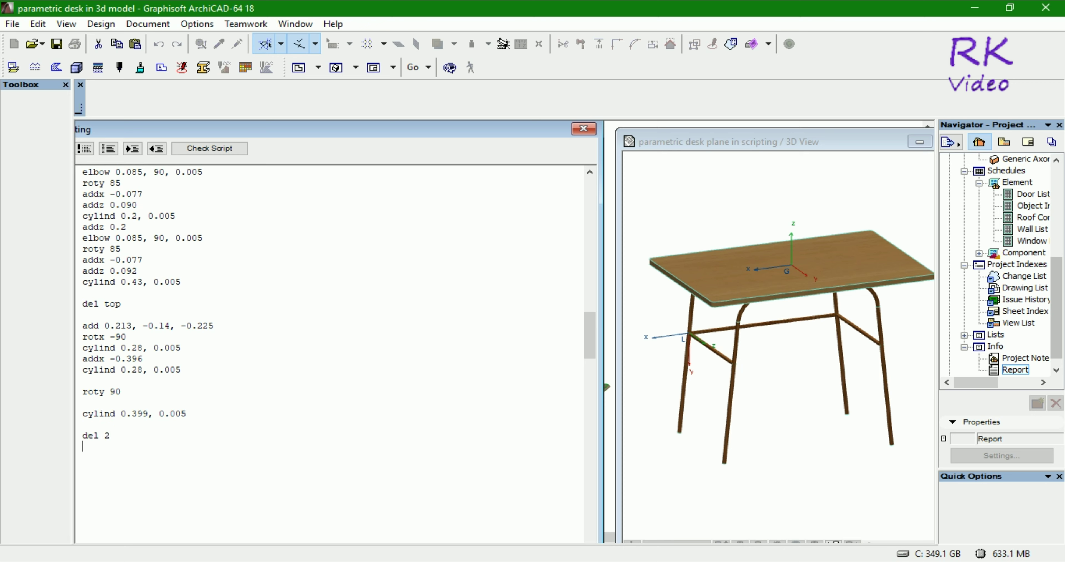
text(rotz )
text(90)
key(Return)
text(block )
text(0)
text(.005)
text(, 0.)
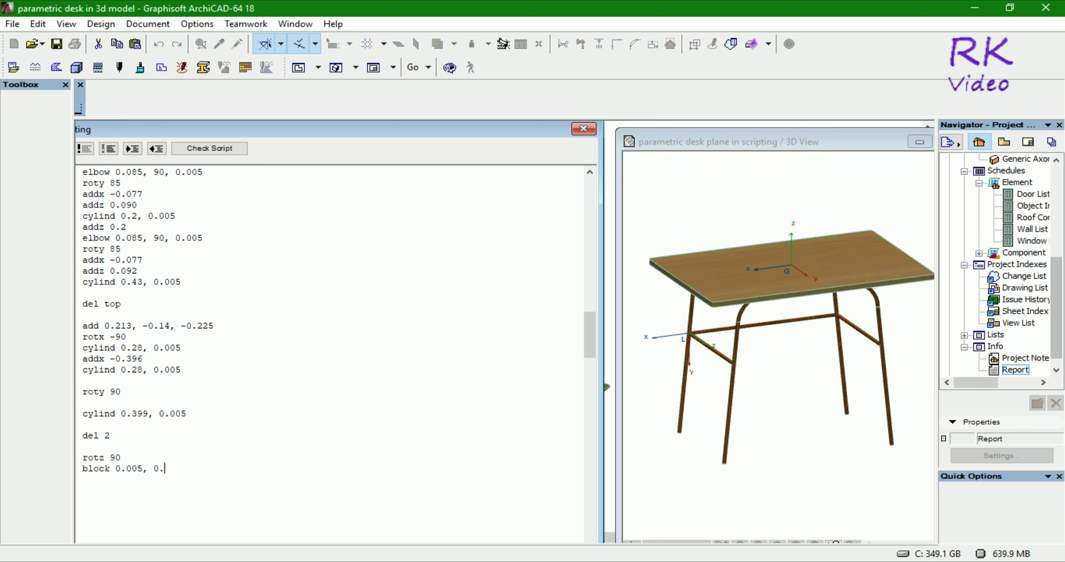
text(4, )
text(0.2)
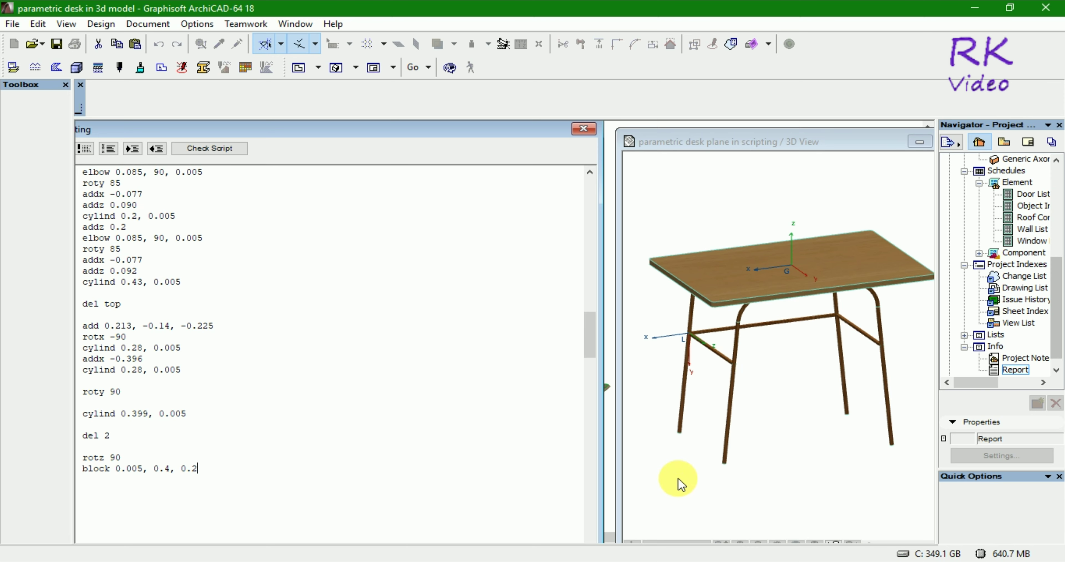
- Preview the new shelf, briefly try 0.43 for its width, then restore 0.4
click(681, 484)
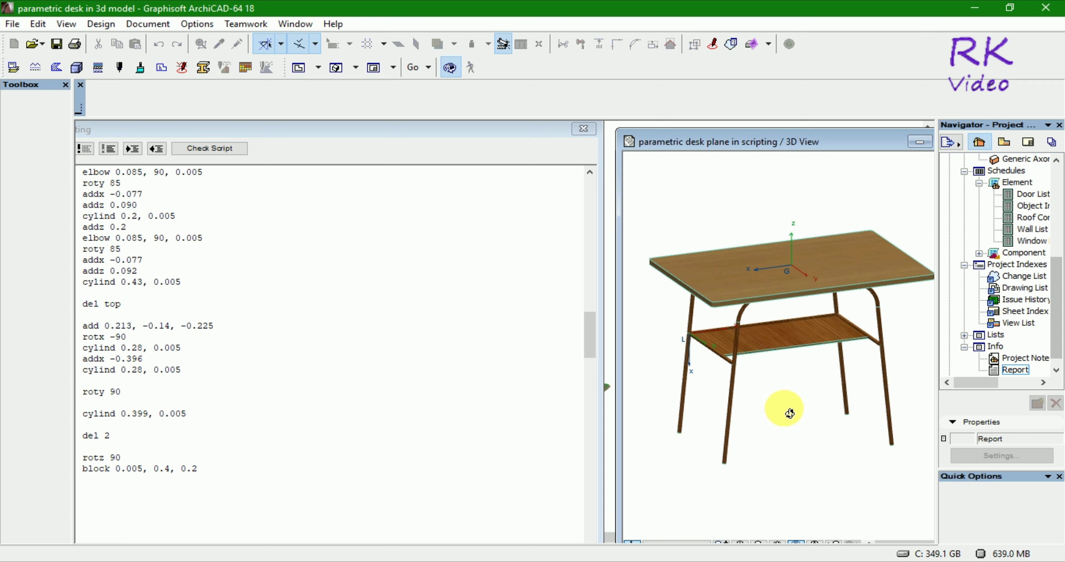
mouse_move(773, 422)
mouse_down()
mouse_move(772, 439)
mouse_move(843, 434)
mouse_move(817, 436)
mouse_up()
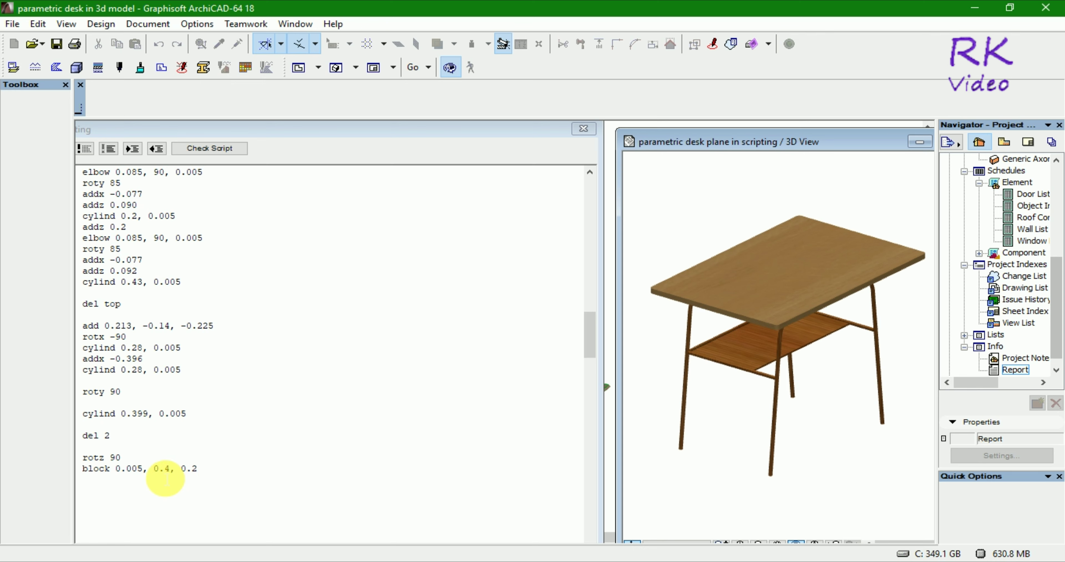
click(175, 475)
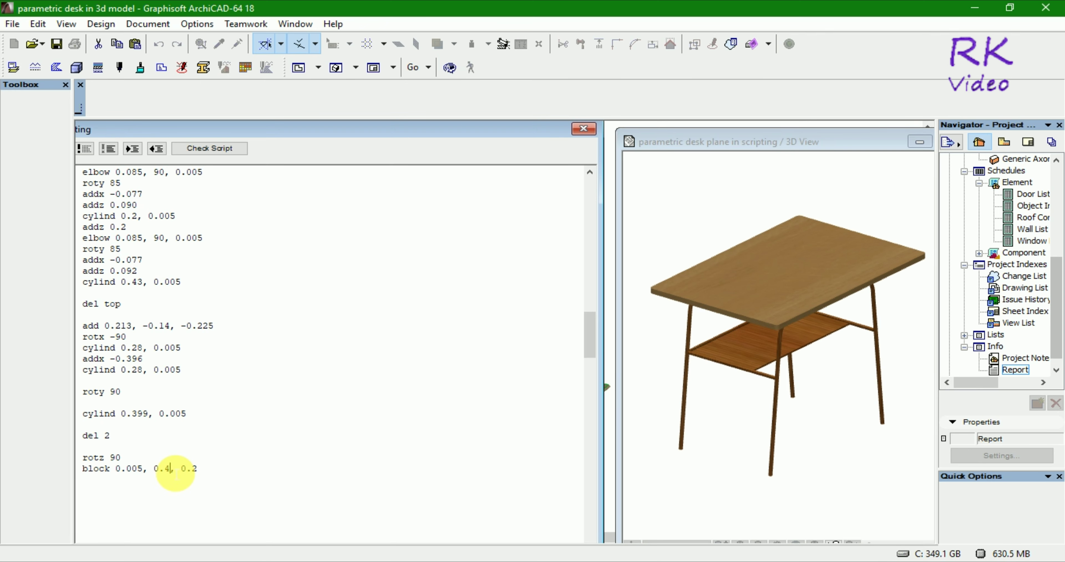
text(3)
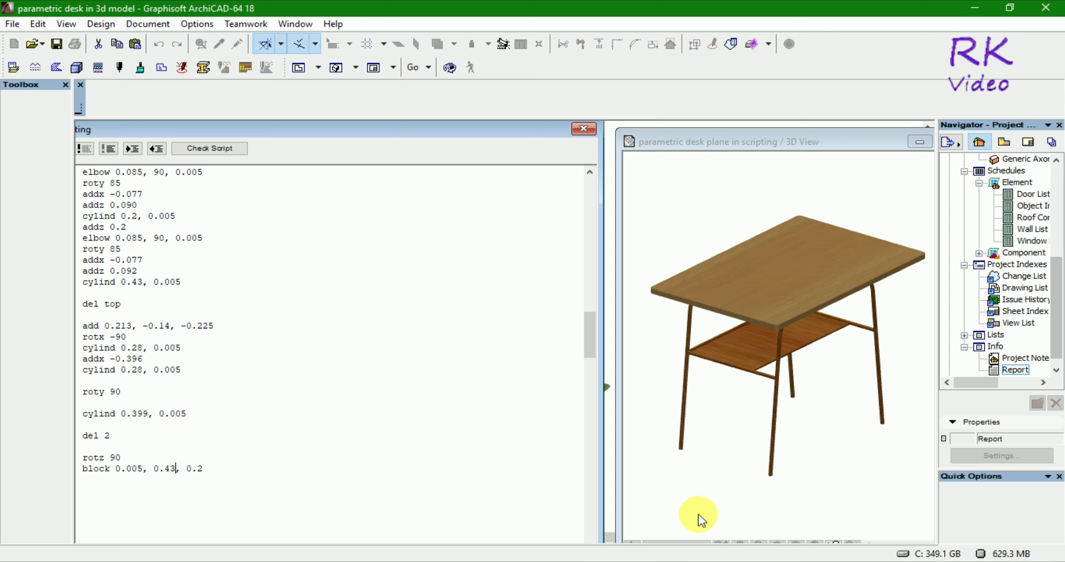
click(698, 513)
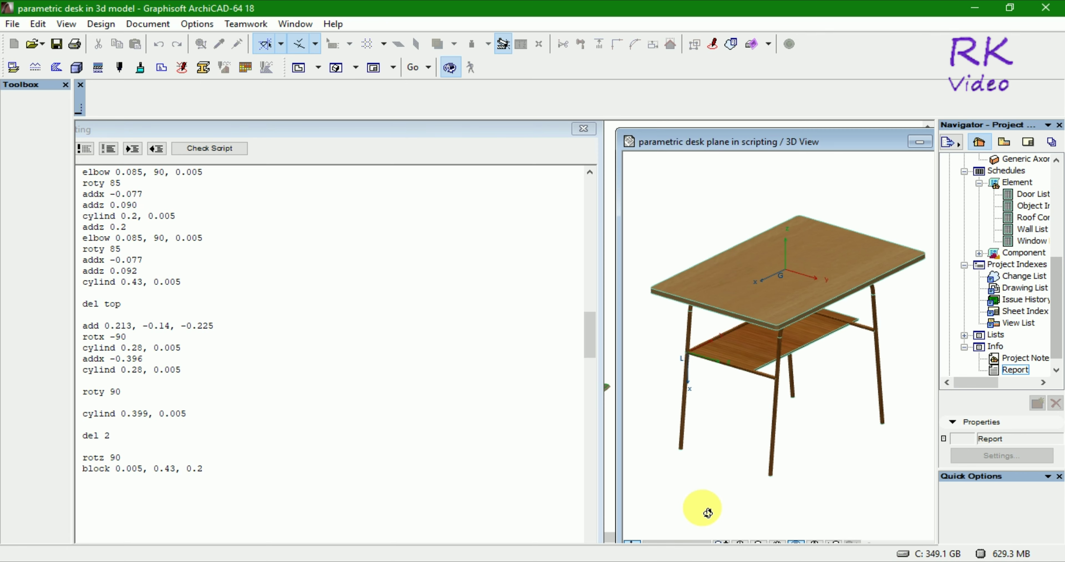
click(177, 471)
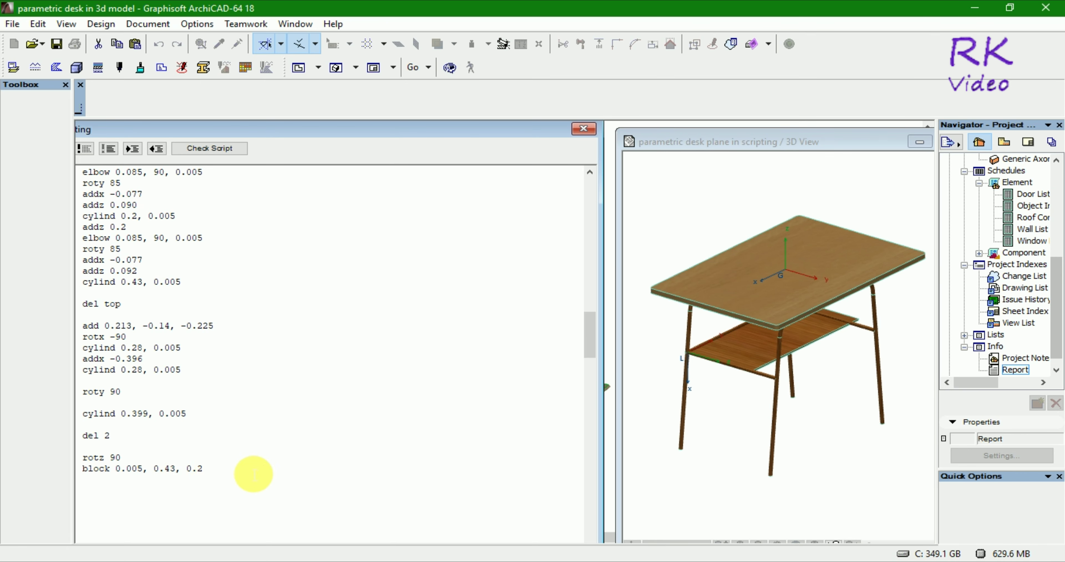
key(BackSpace)
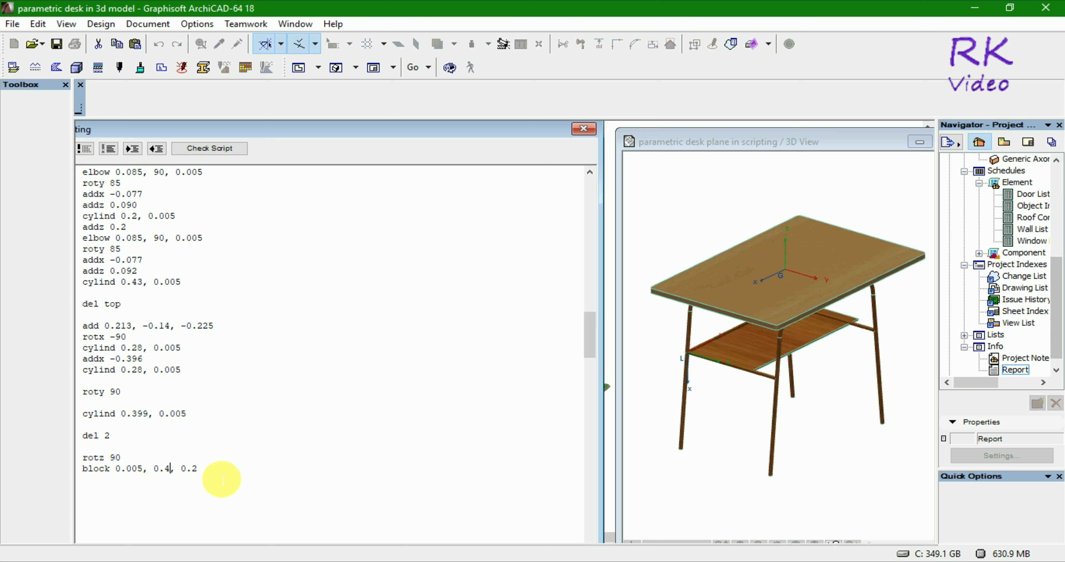
- Change the shelf block's last value from 0.2 to 0.28 and orbit to check it
click(215, 478)
text(8)
click(713, 478)
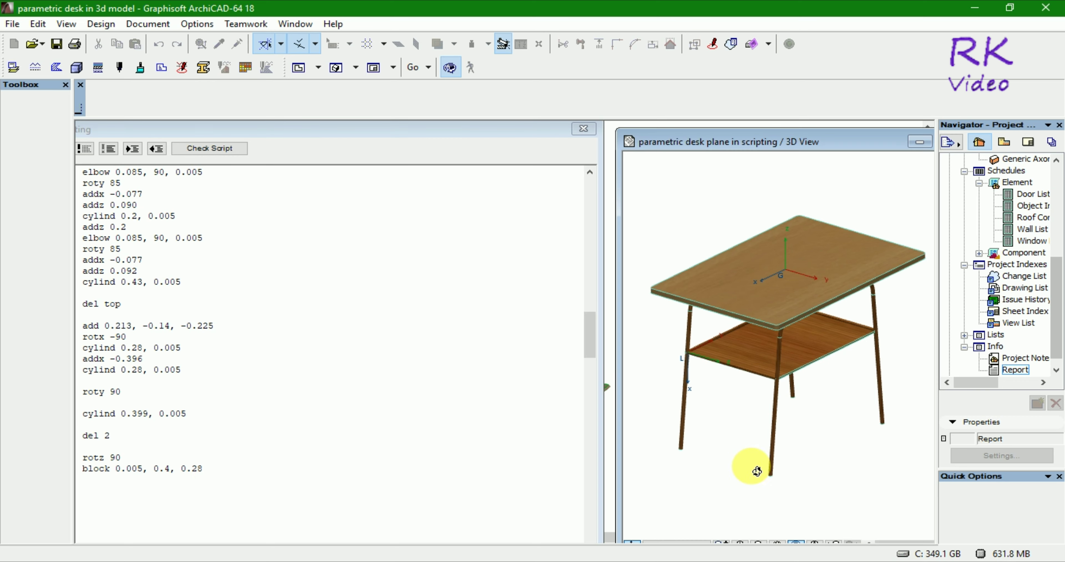
scroll(851, 334, up, 2)
scroll(868, 367, up, 3)
scroll(801, 406, up, 2)
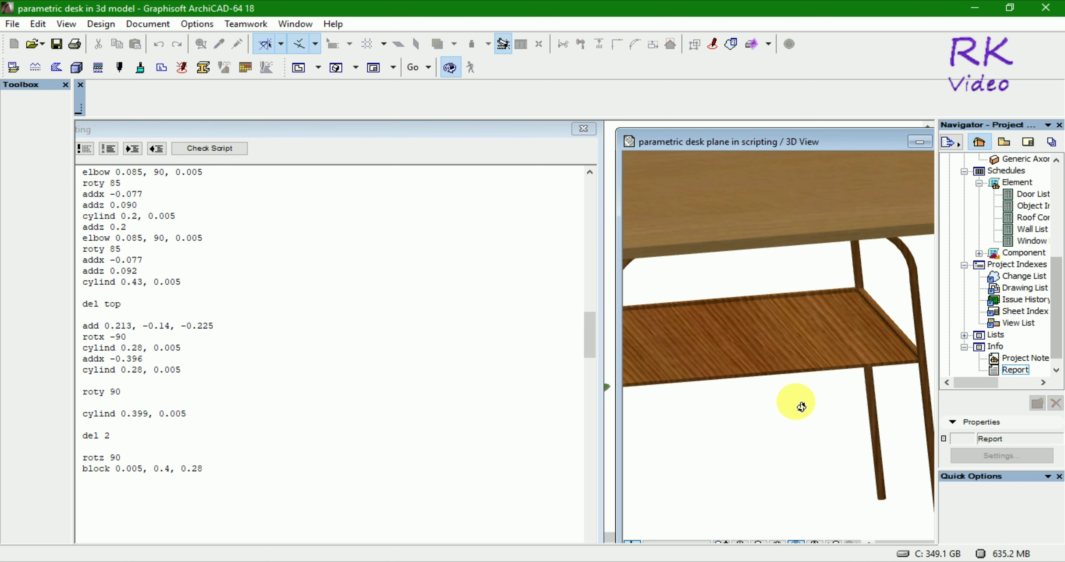
mouse_move(801, 406)
mouse_down()
mouse_move(875, 387)
mouse_move(891, 420)
mouse_up()
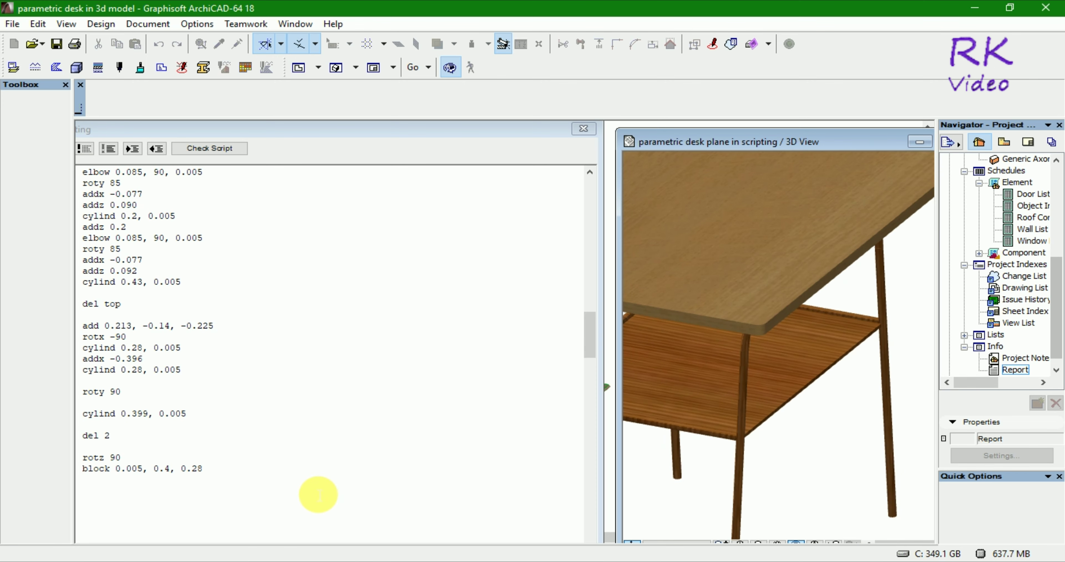
click(213, 473)
scroll(220, 450, down, 2)
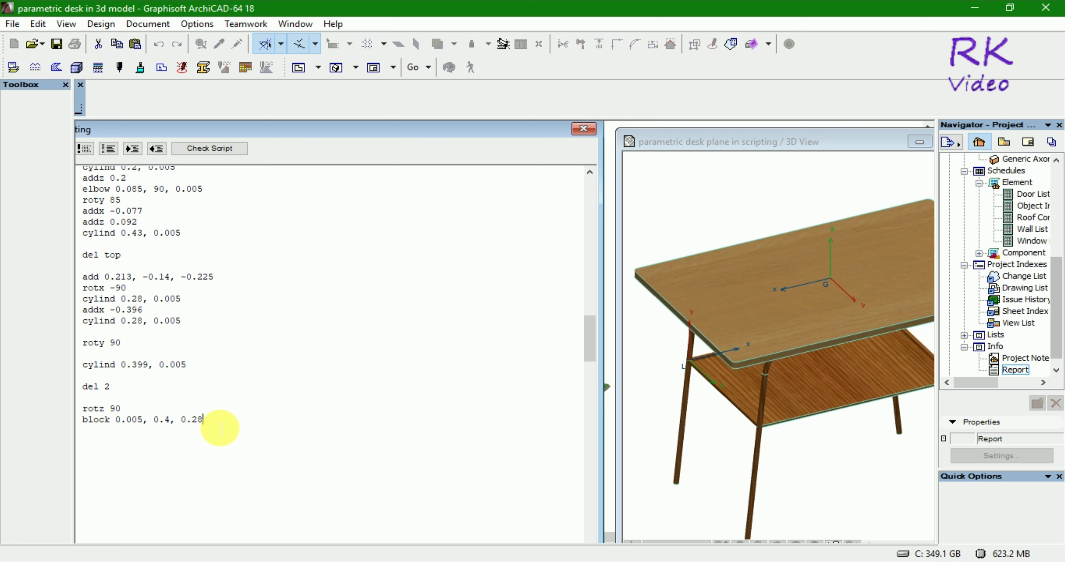
scroll(114, 349, down, 3)
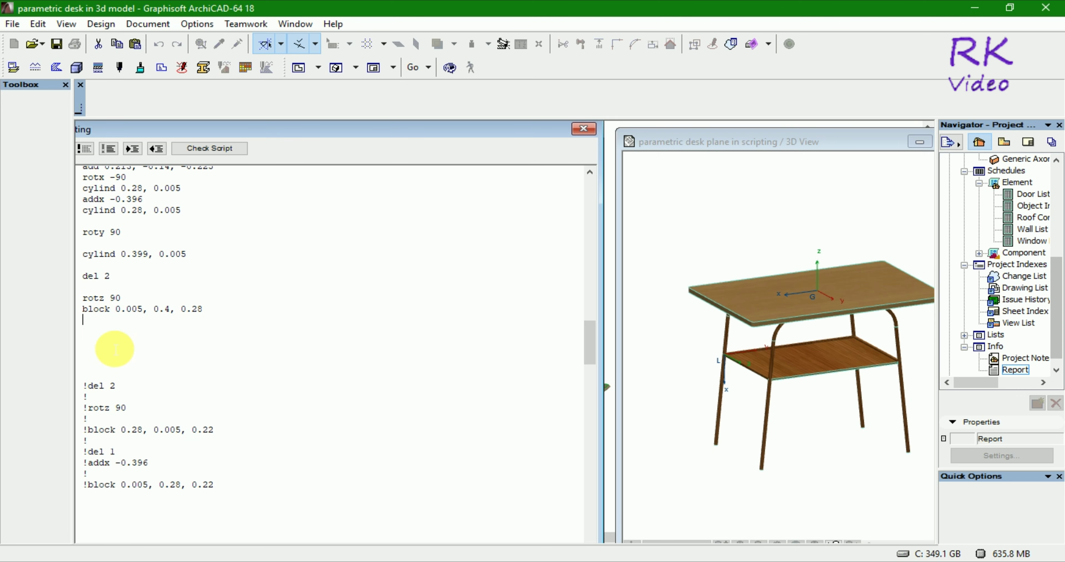
- Add 'del 2' and 'rotz 90' below the shelf block, refreshing the preview after each
key(Down)
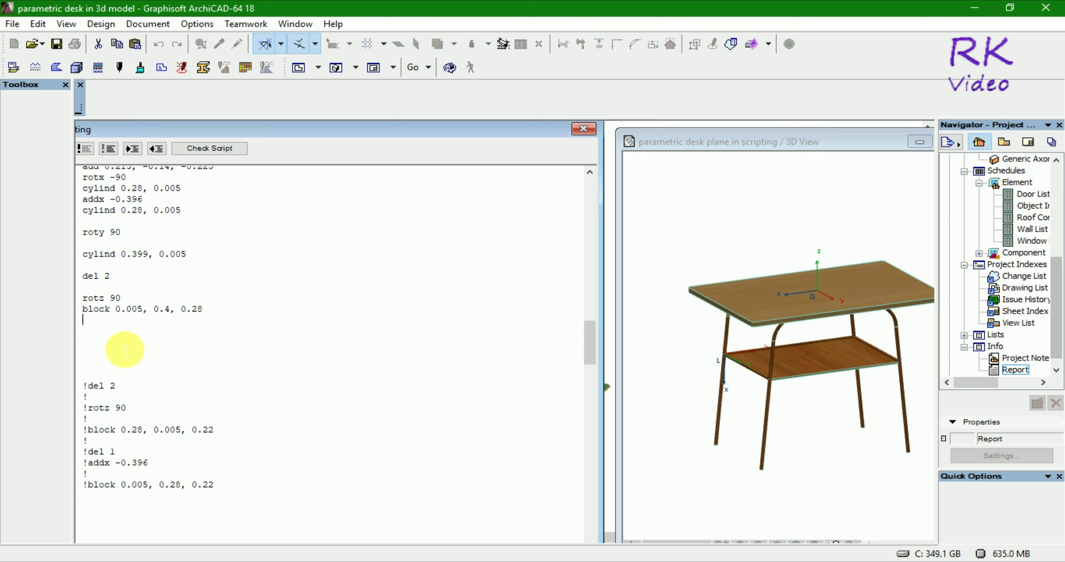
key(Return)
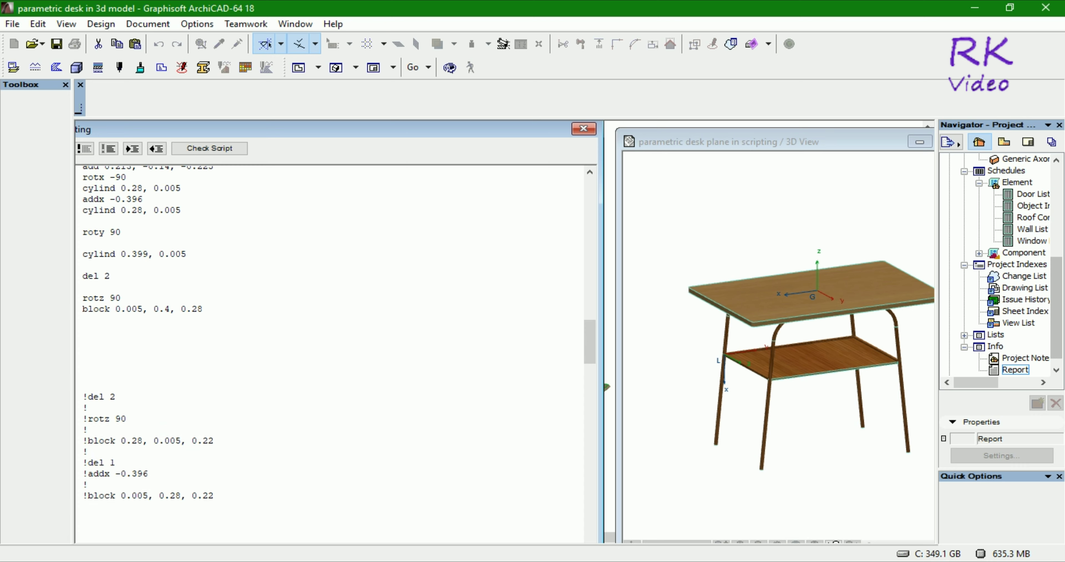
text(del )
text(2)
click(689, 475)
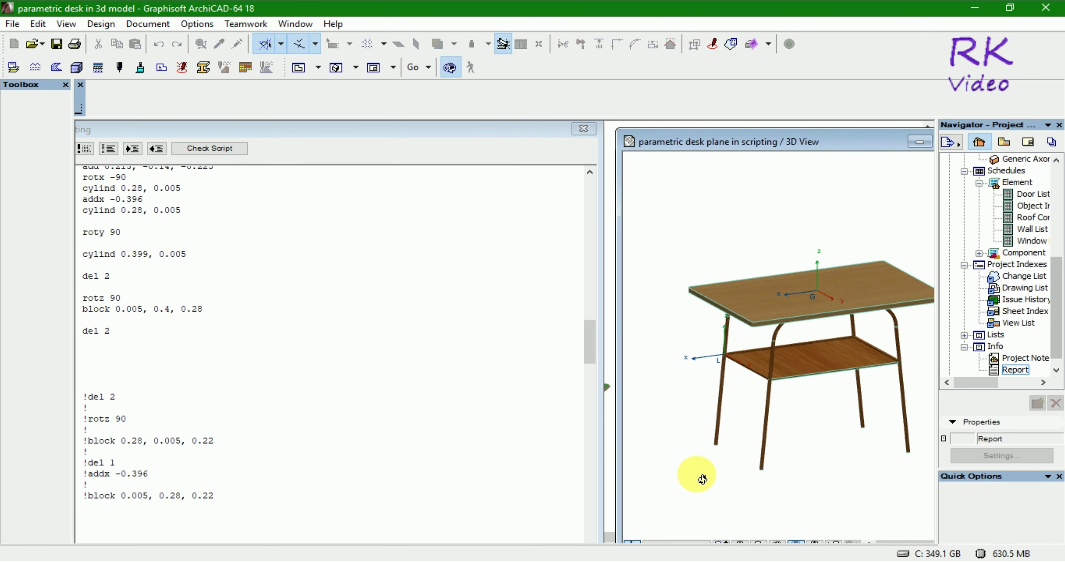
click(120, 333)
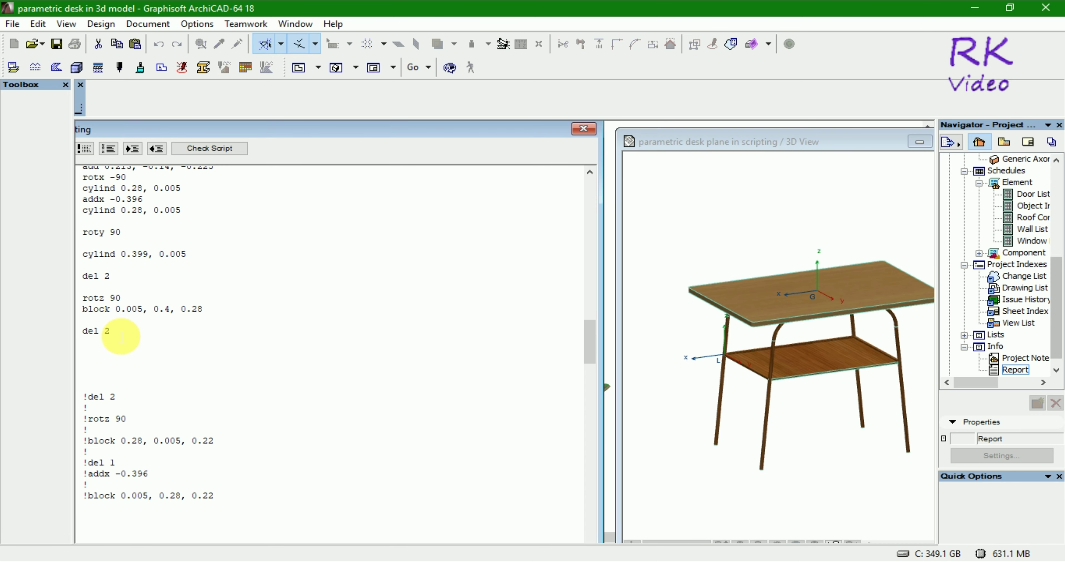
key(Return)
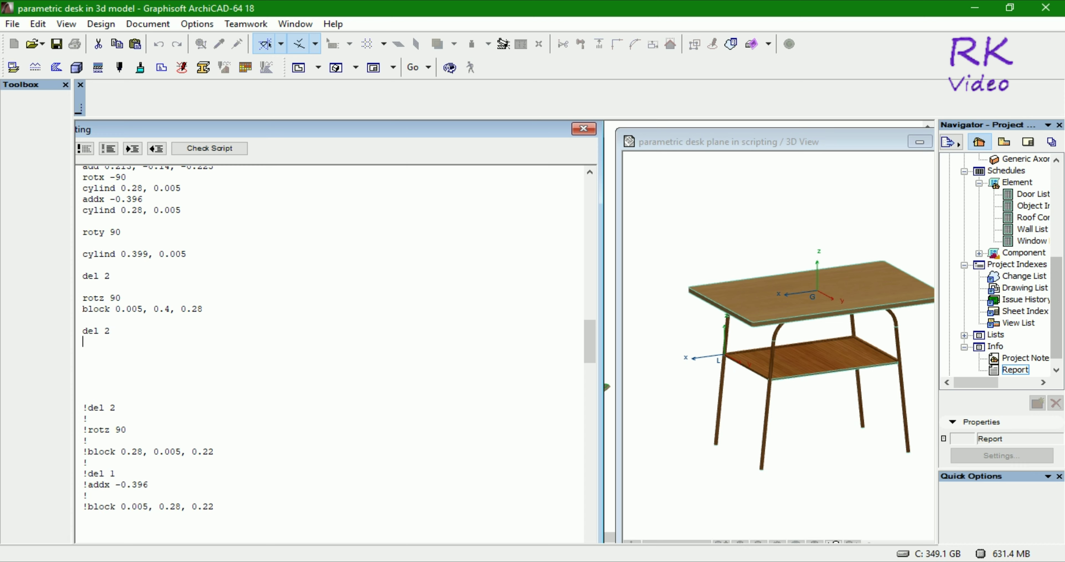
key(Return)
text(rotz)
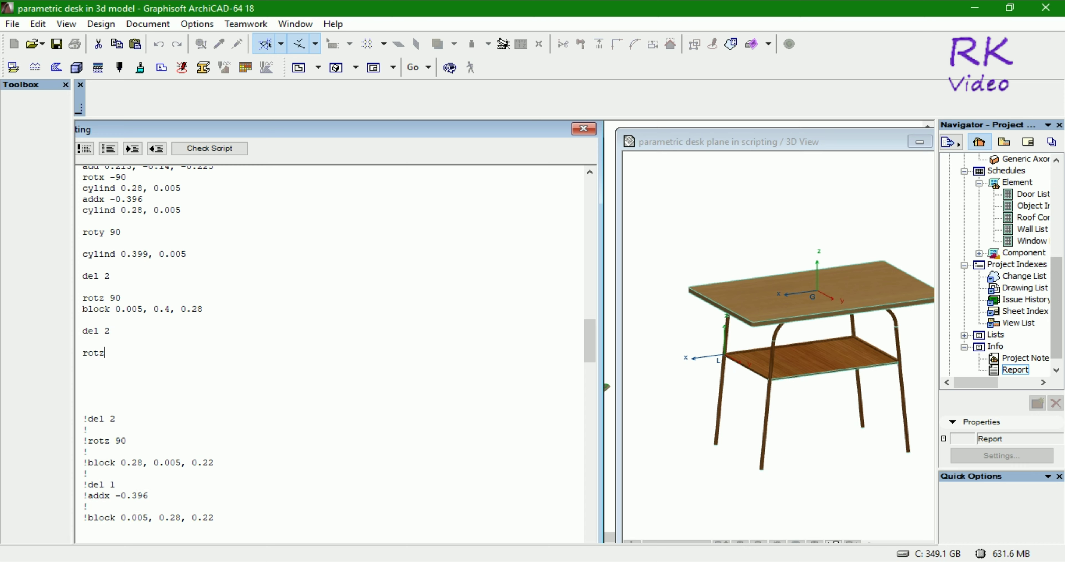
text( 90)
click(714, 504)
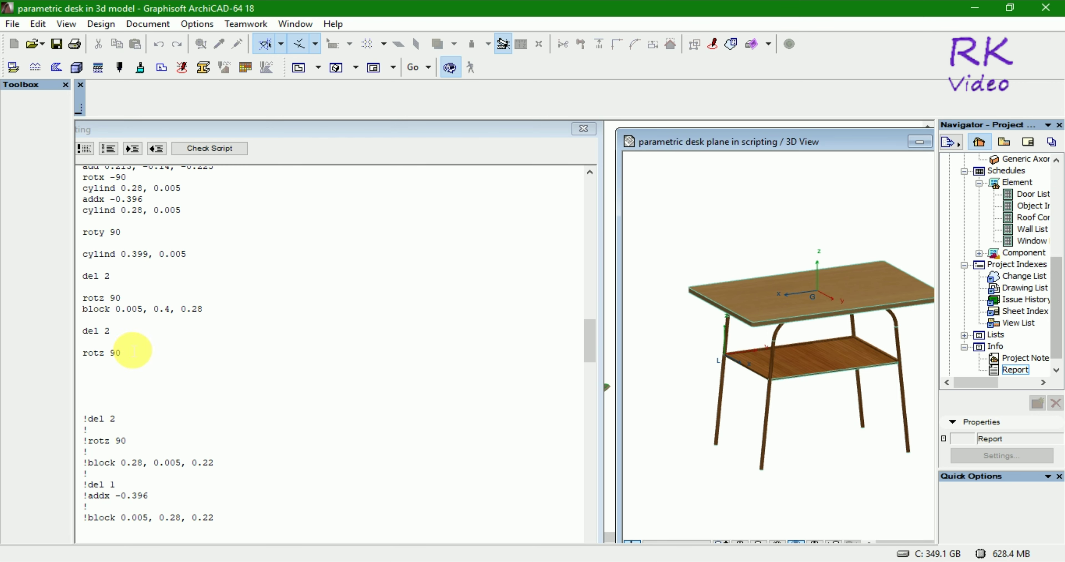
click(126, 358)
- Add a 'block 0.005, 0.4, 0.2' back panel and orbit to inspect it
key(Return)
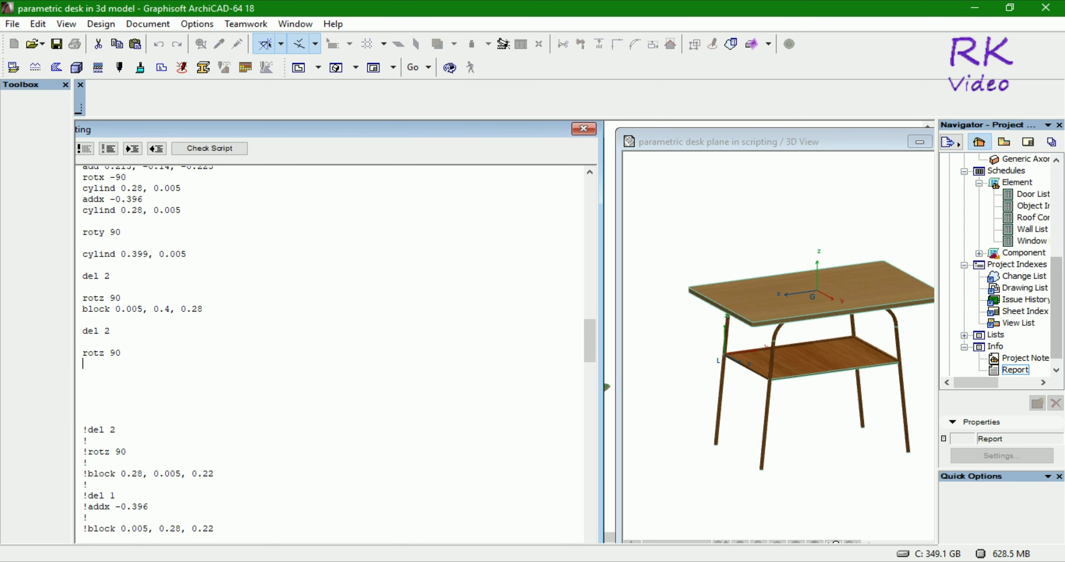
key(Return)
text(block )
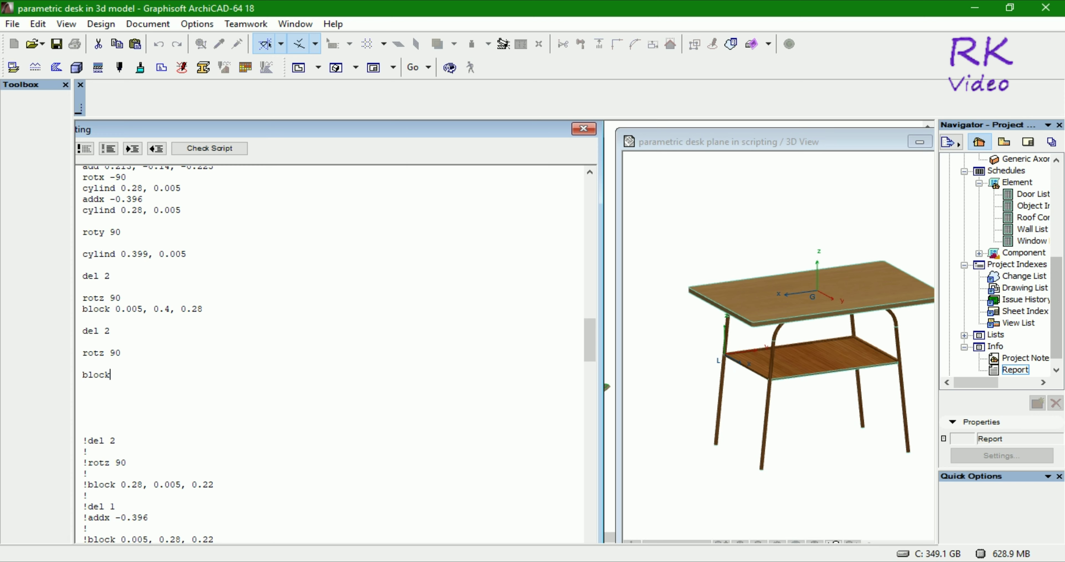
text(0.)
text(005)
text(, 0)
text(.4)
text(, 0.)
text(2)
click(697, 476)
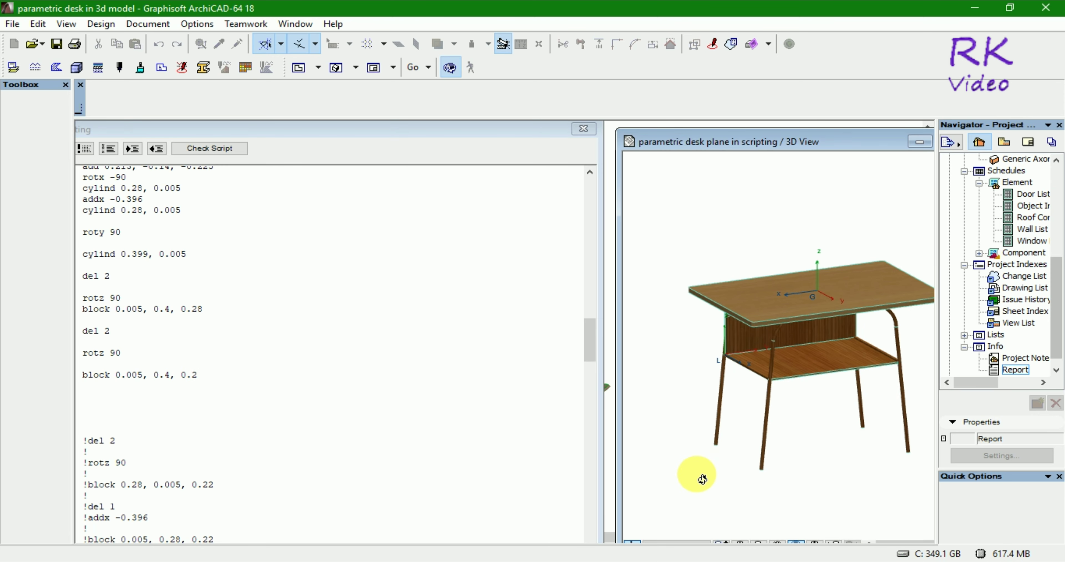
drag(703, 477, 936, 461)
mouse_move(946, 412)
mouse_down()
mouse_move(792, 427)
mouse_move(870, 422)
mouse_move(872, 432)
mouse_move(787, 292)
mouse_move(837, 357)
mouse_move(803, 326)
mouse_move(718, 322)
mouse_move(744, 413)
mouse_move(729, 426)
mouse_move(708, 334)
mouse_move(704, 356)
mouse_up()
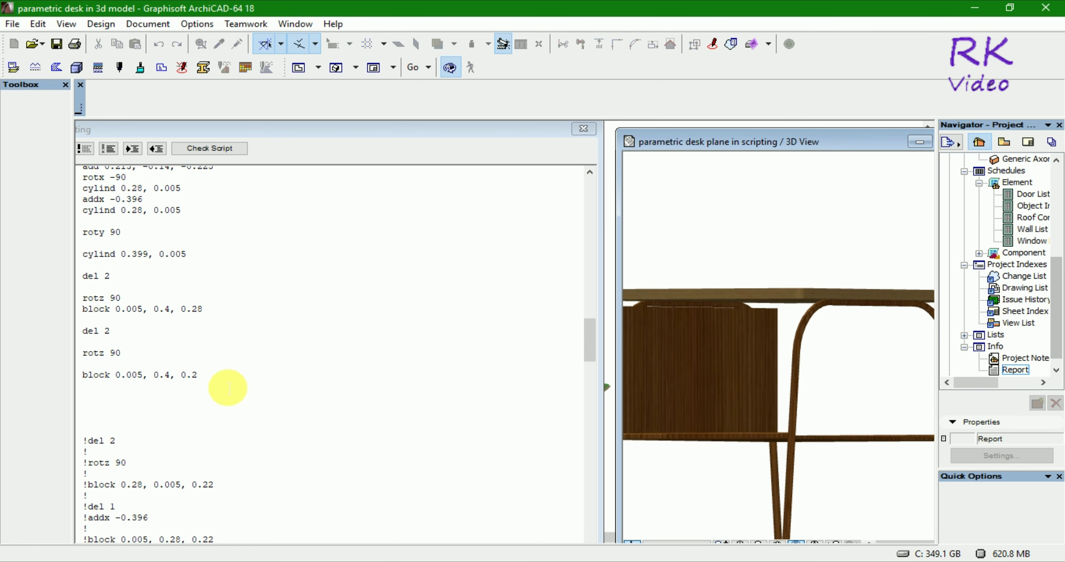
- Raise the back panel height to 0.22 and check the taller panel
click(211, 376)
text(2)
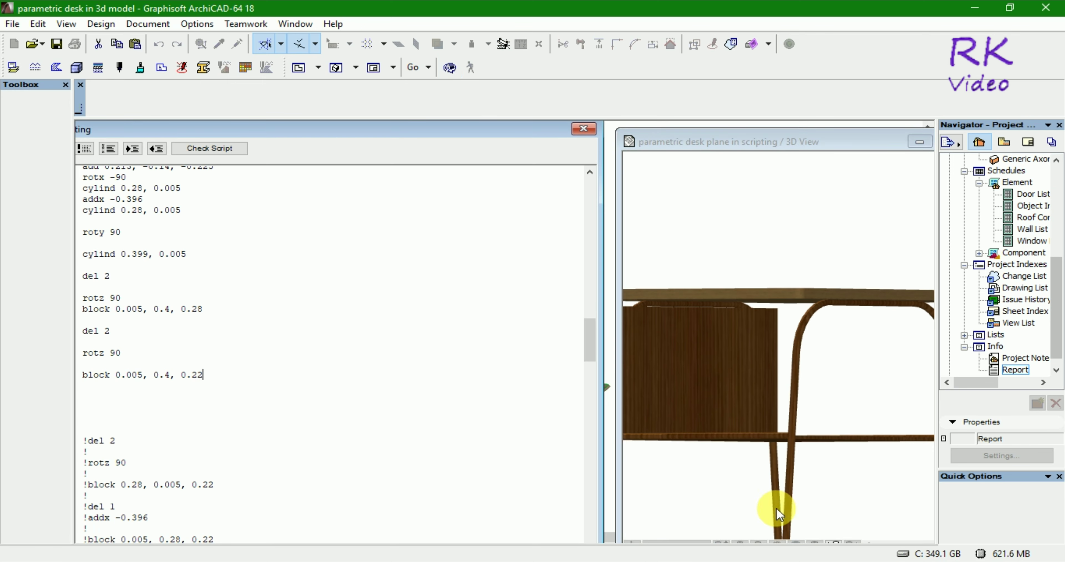
click(725, 498)
mouse_move(725, 498)
mouse_down()
mouse_move(801, 467)
mouse_move(824, 400)
mouse_move(779, 417)
mouse_move(731, 379)
mouse_move(771, 448)
mouse_move(727, 476)
mouse_move(738, 482)
mouse_up()
- Tidy the blank lines, uncomment the panel code, and rebuild the desk preview
scroll(248, 413, down, 2)
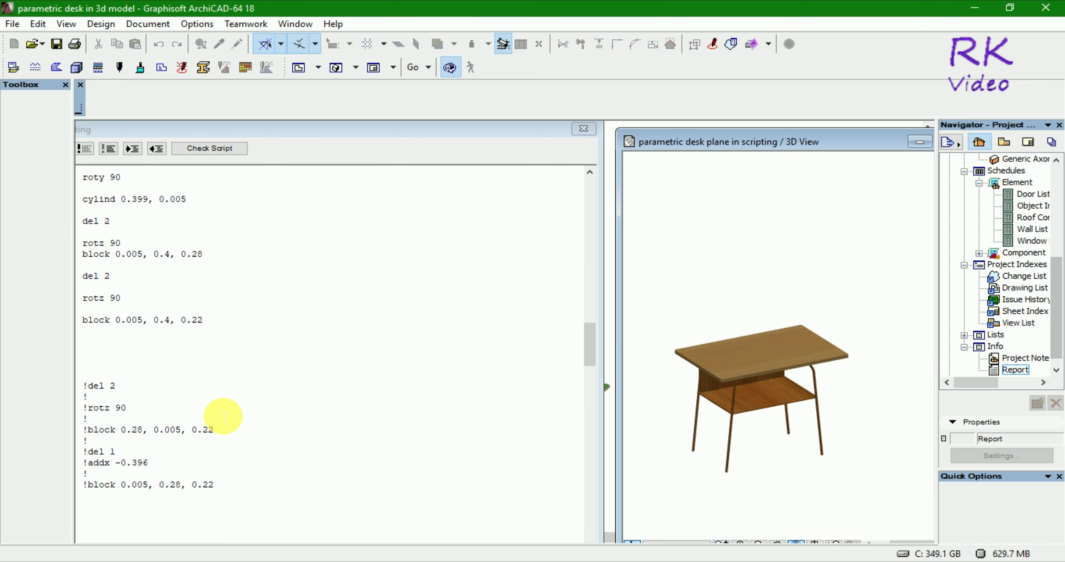
scroll(215, 429, down, 1)
click(209, 440)
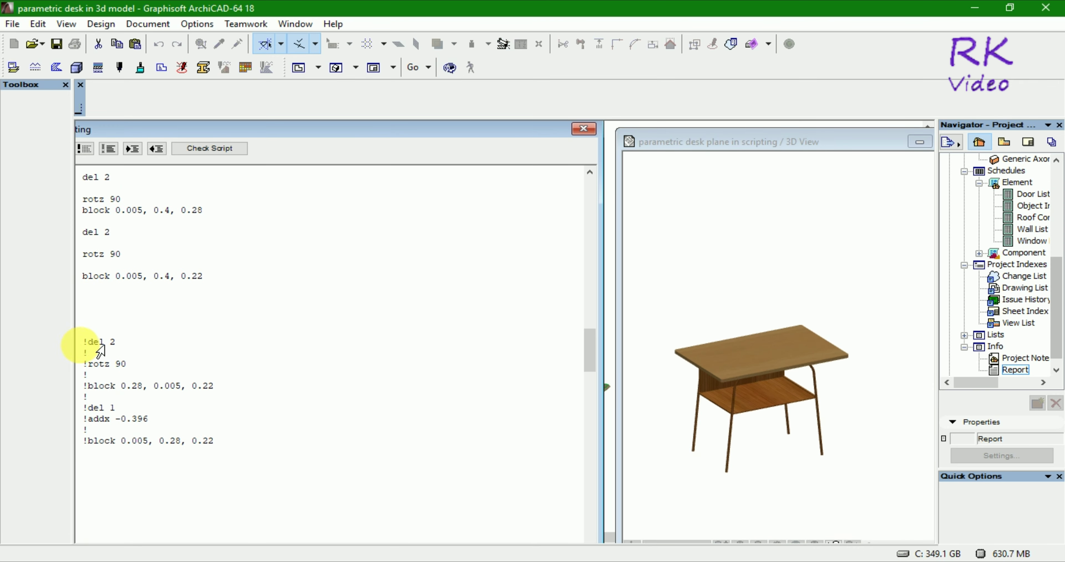
key(BackSpace)
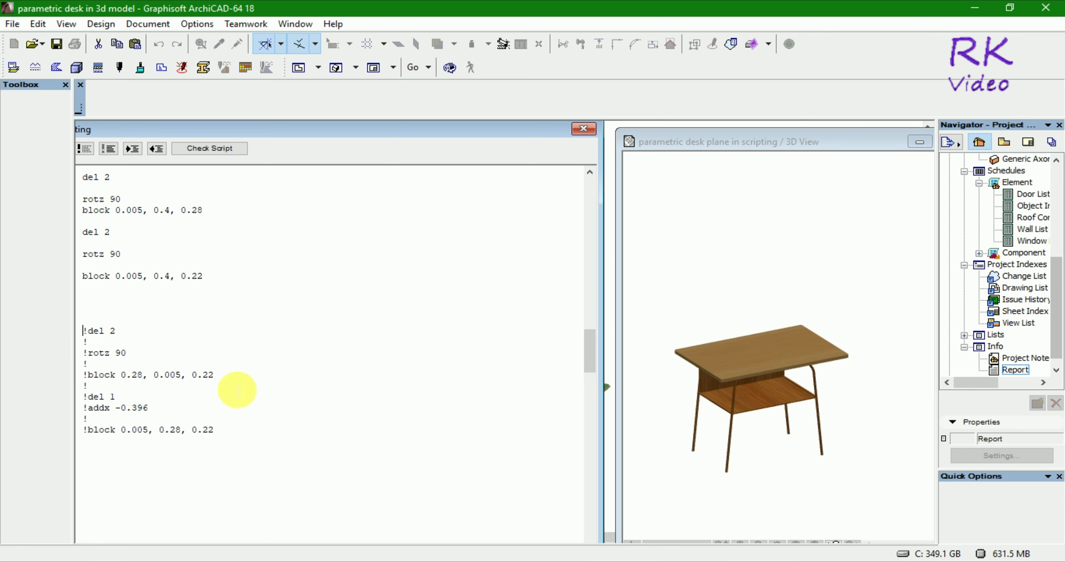
key(BackSpace)
key(BackSpace)
key(BackSpace)
key(BackSpace)
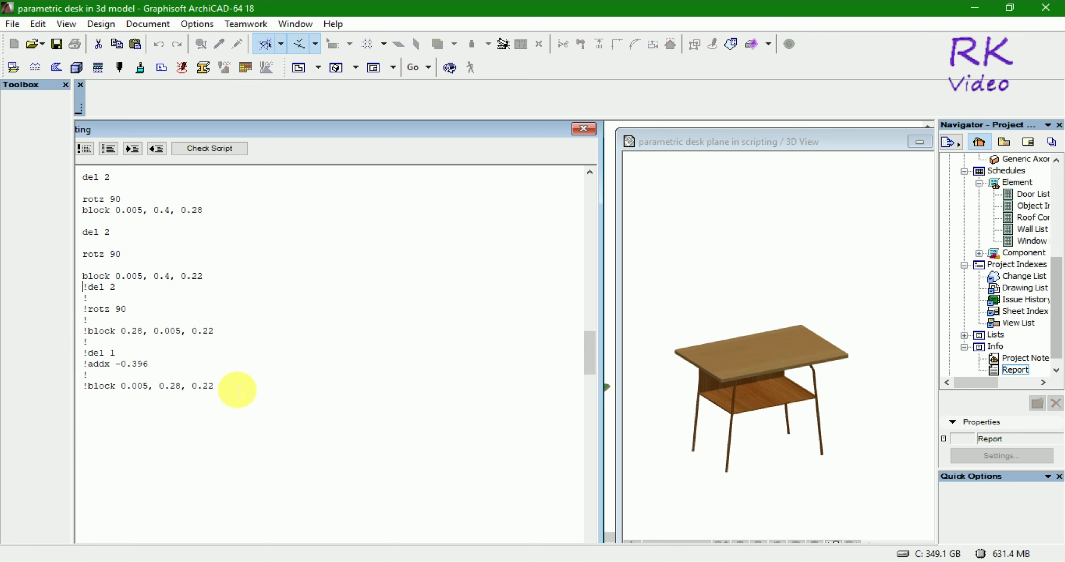
key(Return)
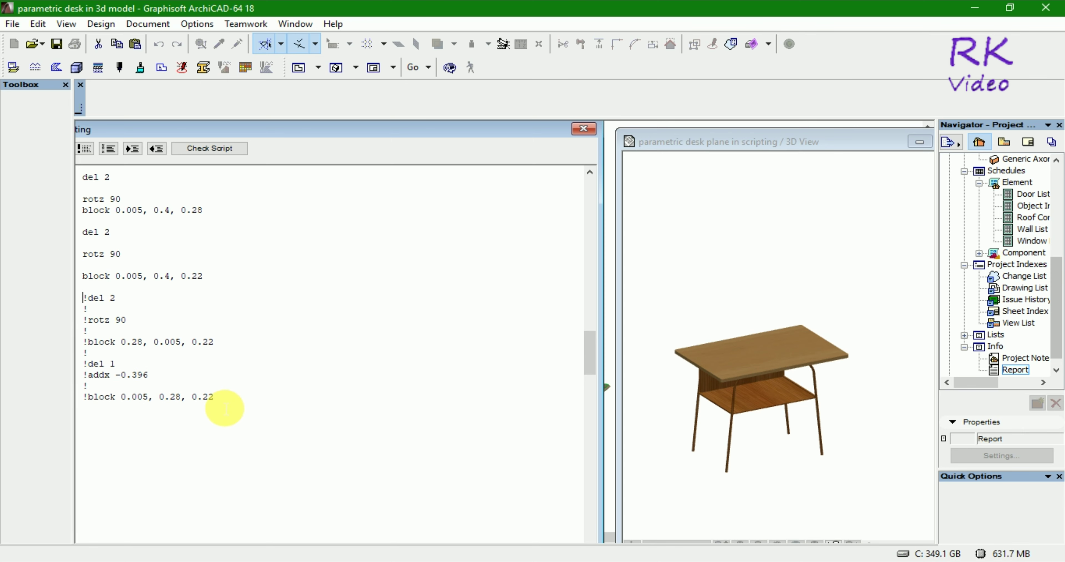
click(224, 409)
drag(227, 406, 81, 165)
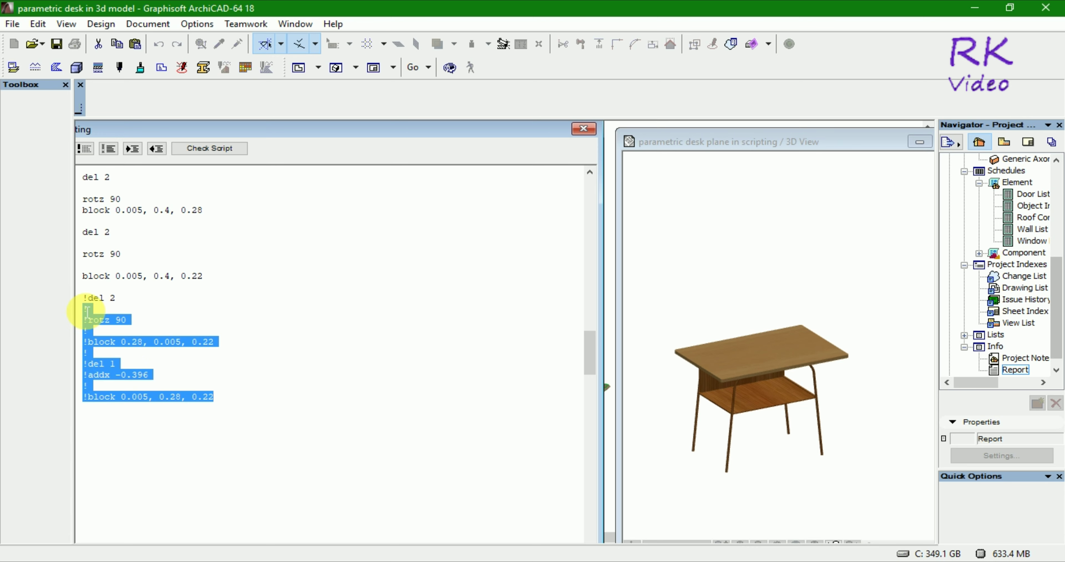
click(111, 150)
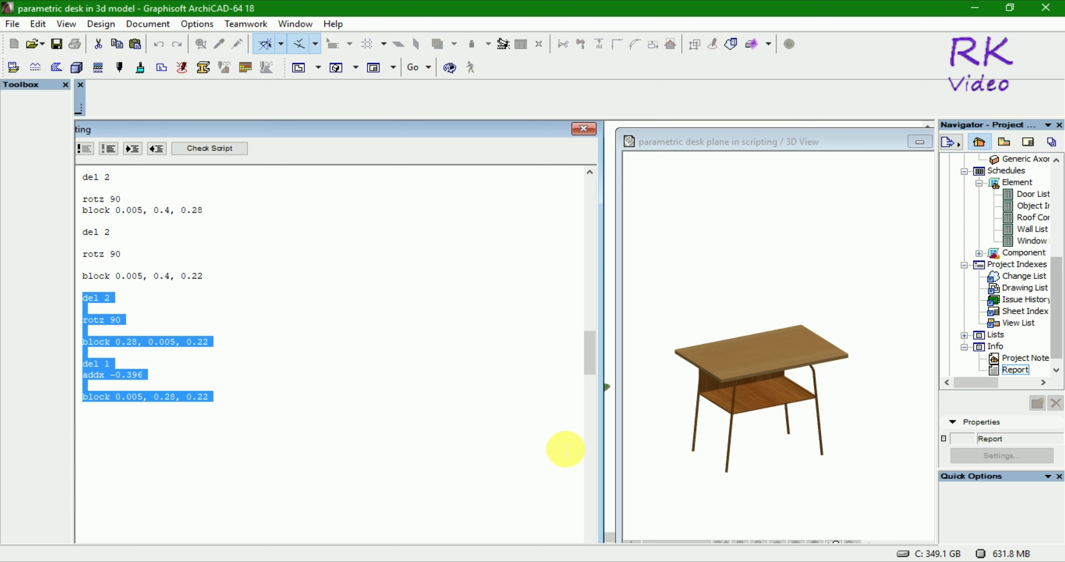
click(691, 493)
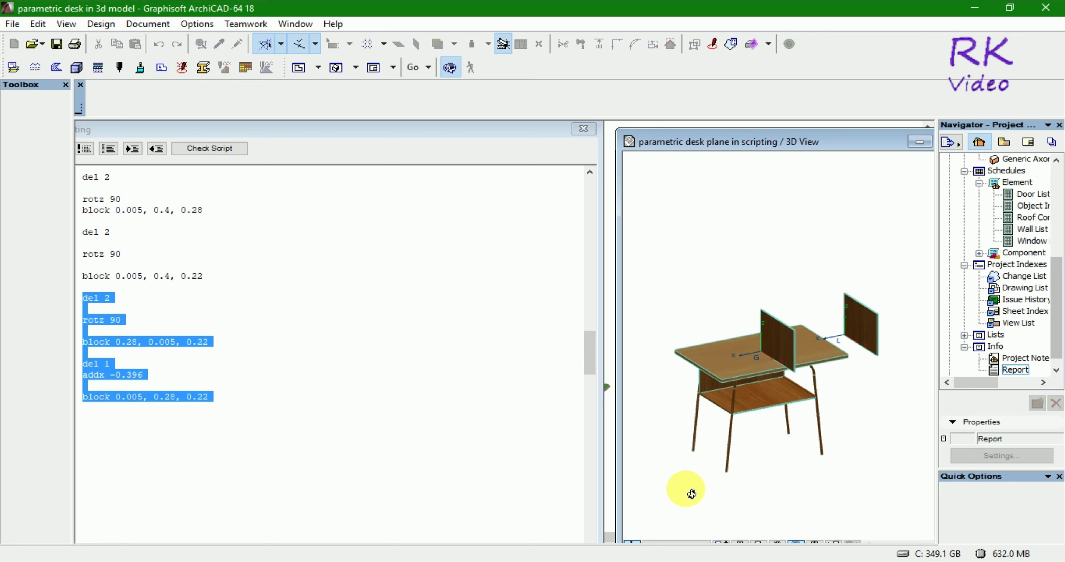
- Change the first 'del 2' to 'del 3' and rebuild the desk
click(159, 309)
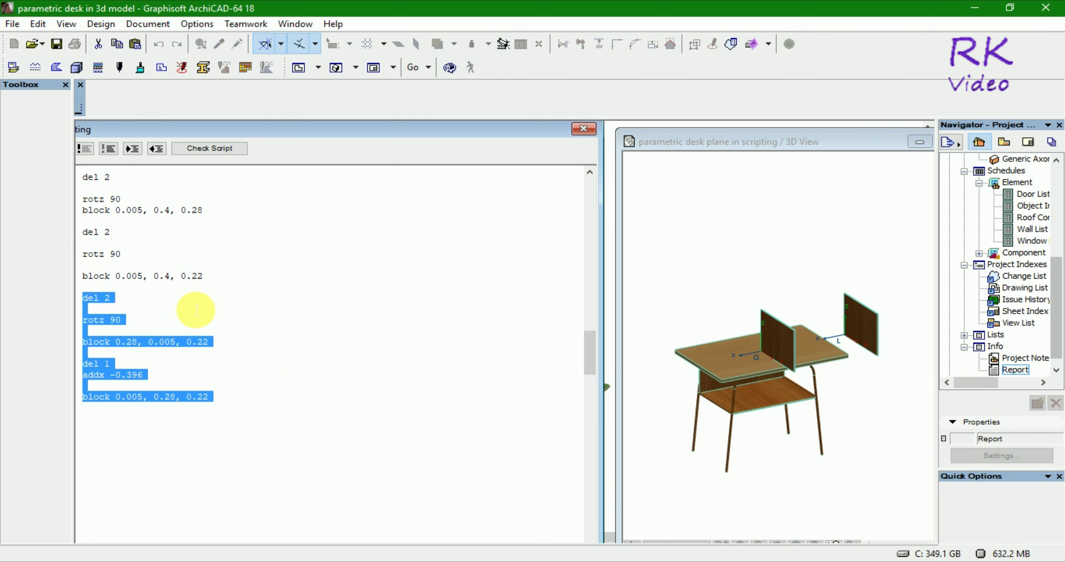
click(160, 300)
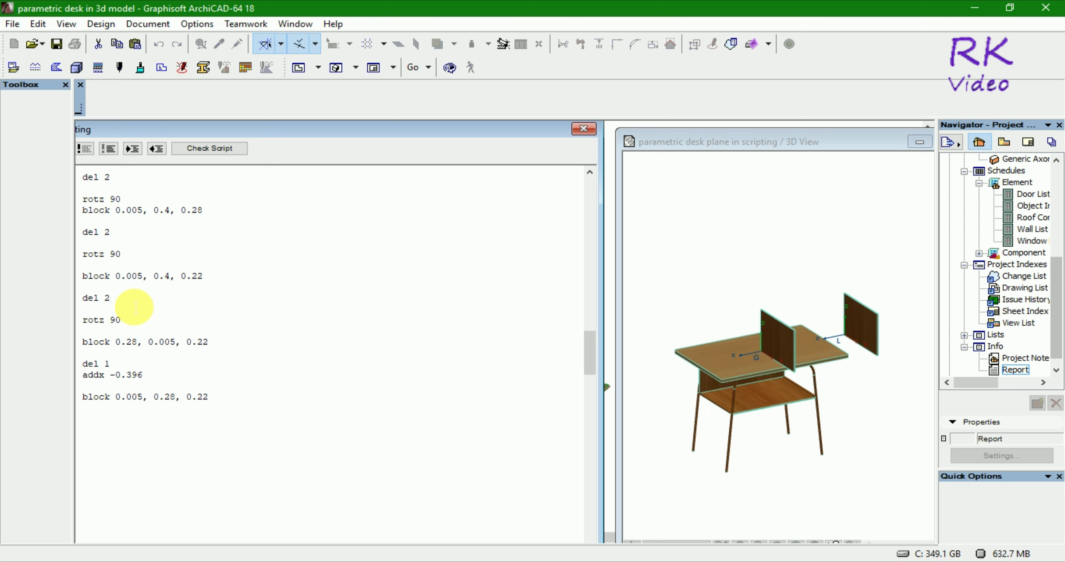
key(BackSpace)
text(3)
click(642, 479)
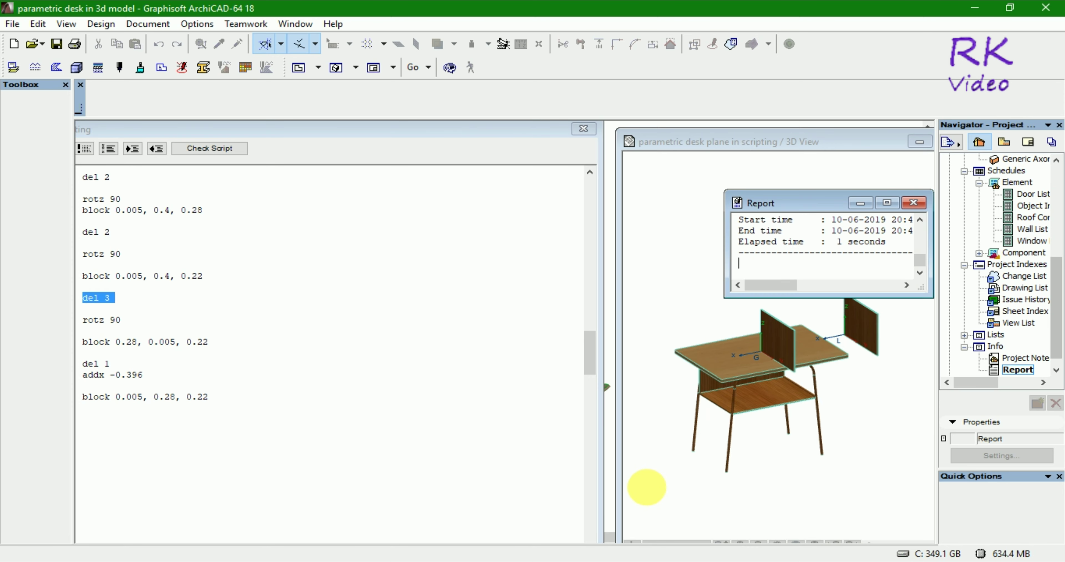
- Close the build report, delete the lines from 'del 3' onward, and rebuild the desk
click(913, 202)
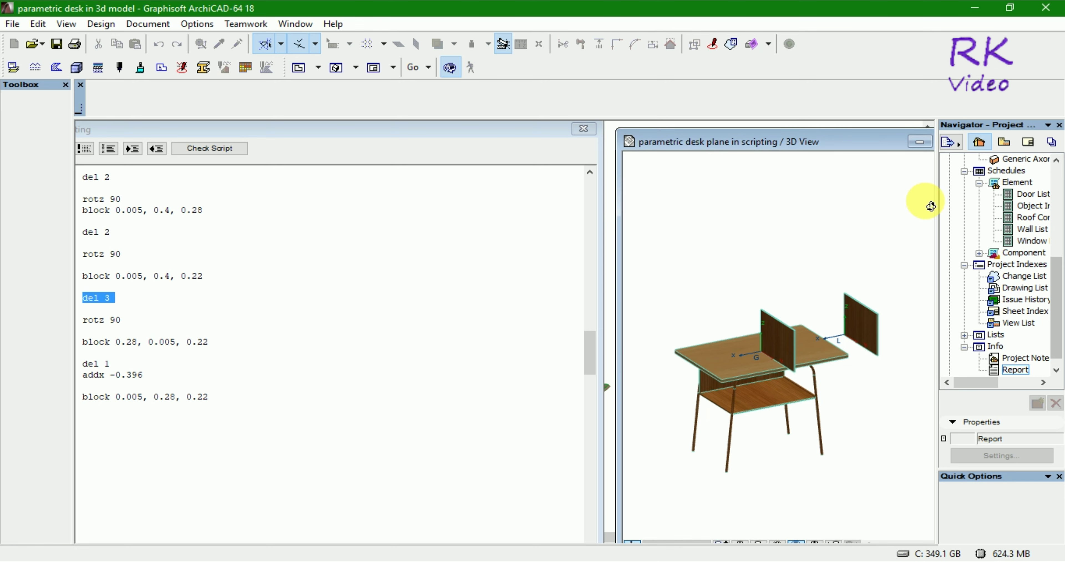
click(108, 299)
key(Up)
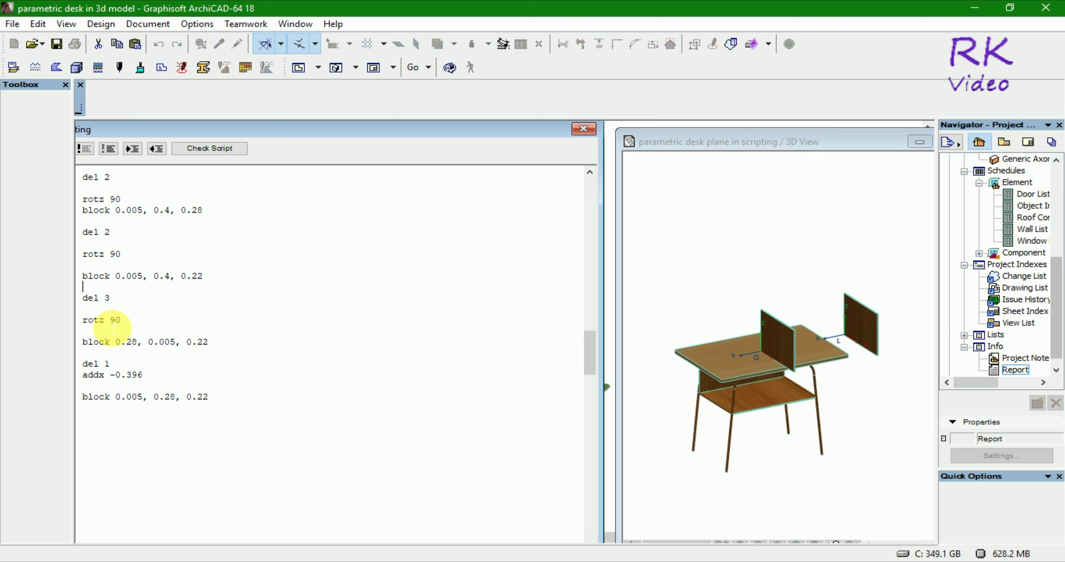
click(114, 327)
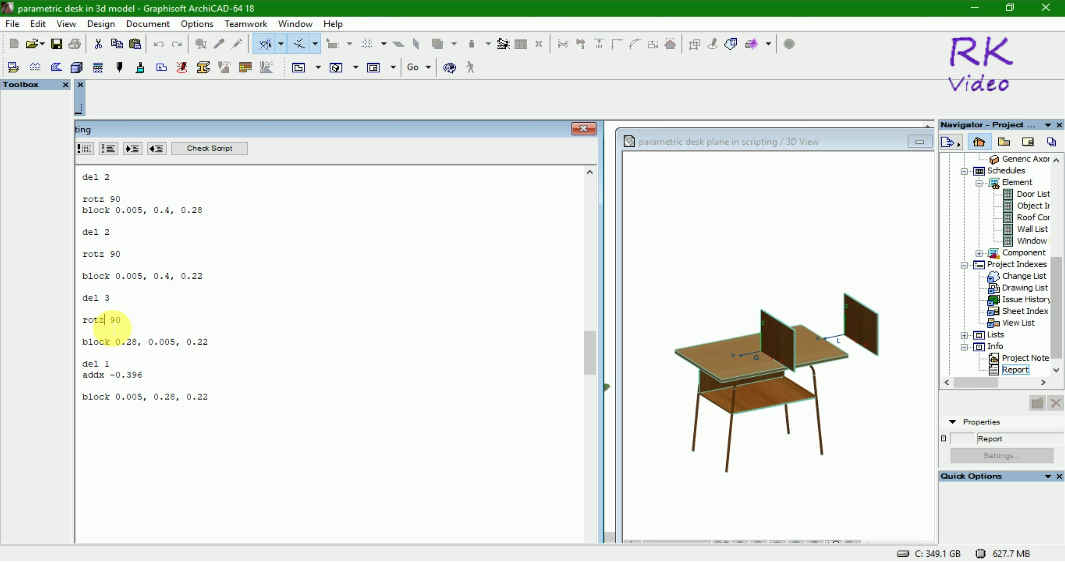
click(228, 407)
drag(228, 405, 82, 297)
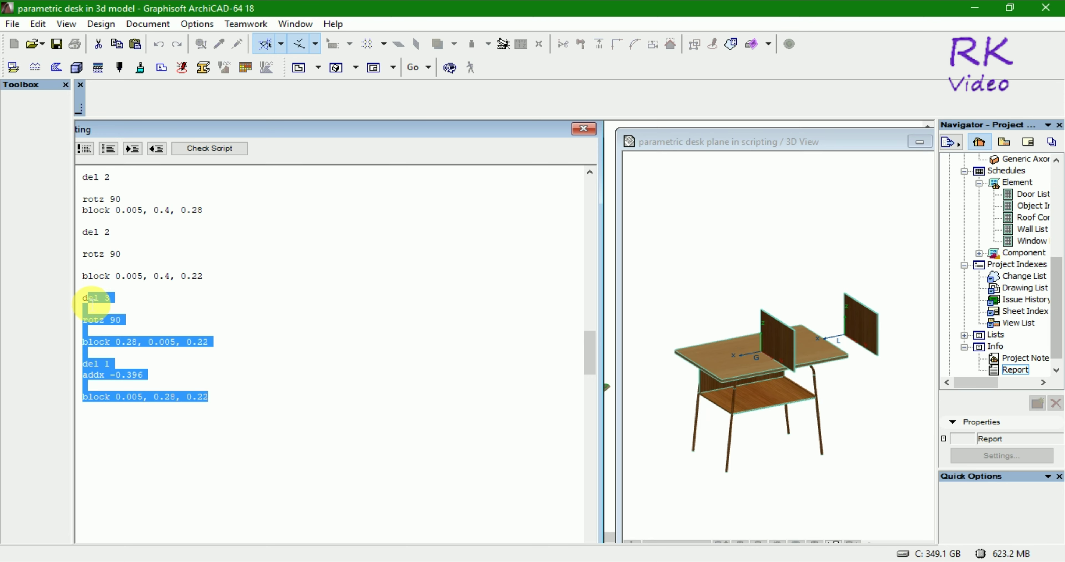
key(BackSpace)
click(646, 466)
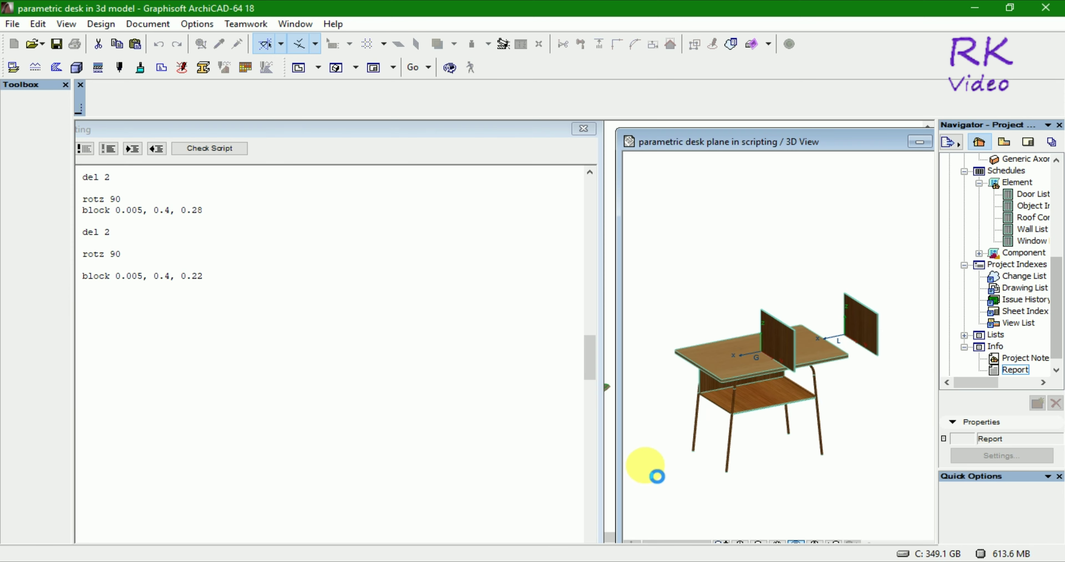
scroll(706, 399, up, 2)
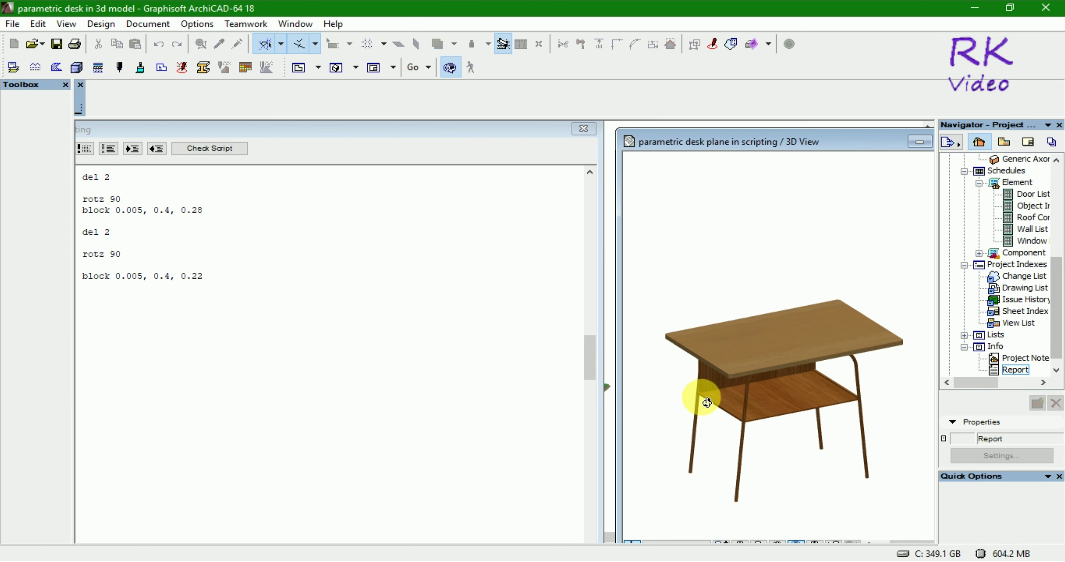
scroll(706, 399, up, 3)
scroll(706, 404, up, 2)
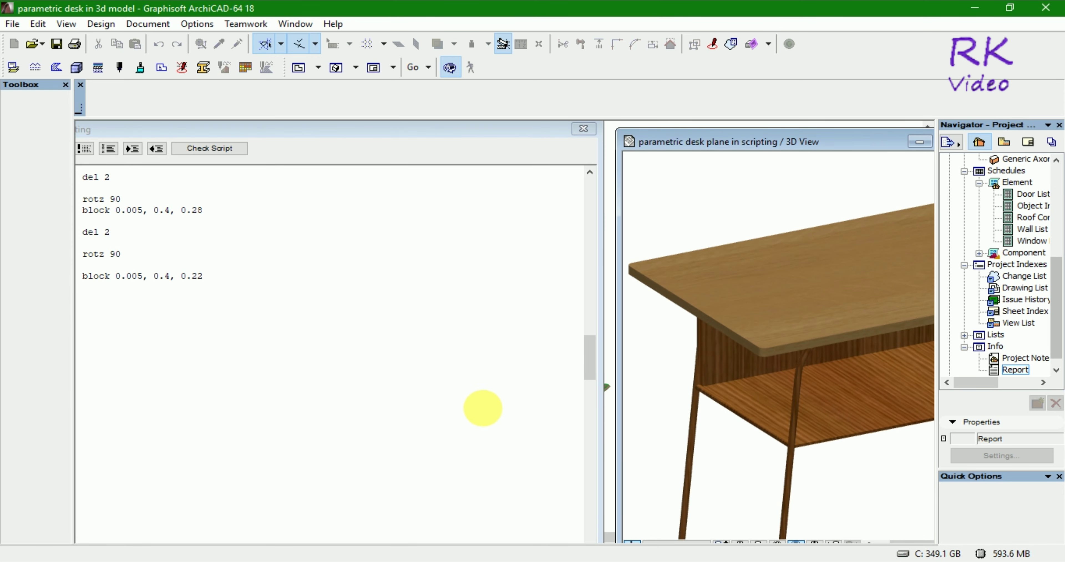
- Zoom the 3D view out to show the whole desk
click(215, 284)
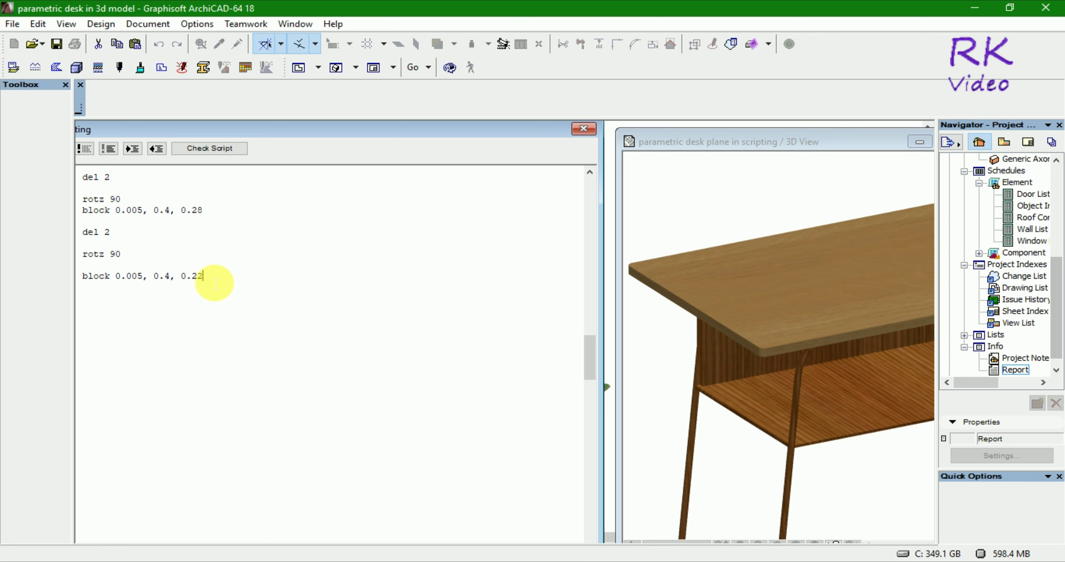
scroll(580, 342, down, 1)
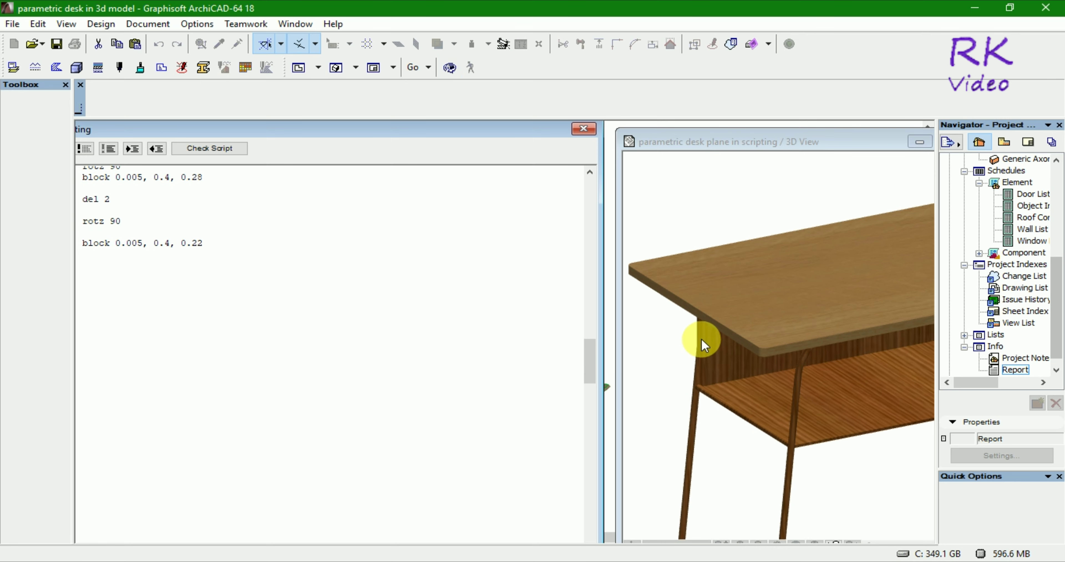
click(687, 366)
scroll(669, 331, down, 4)
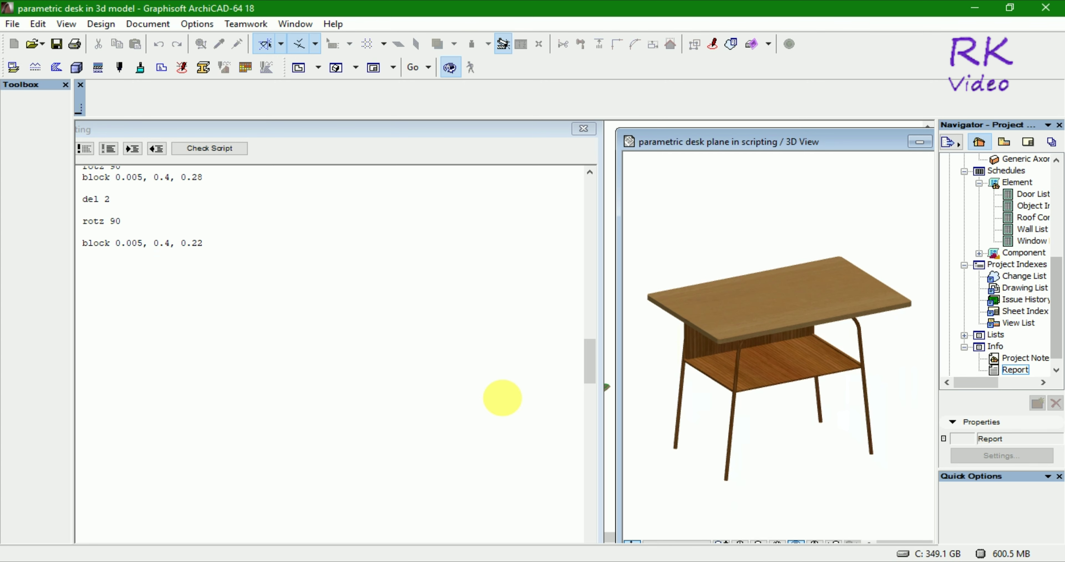
- Add two blank lines after 'block 0.005, 0.4, 0.22' in the script
click(211, 246)
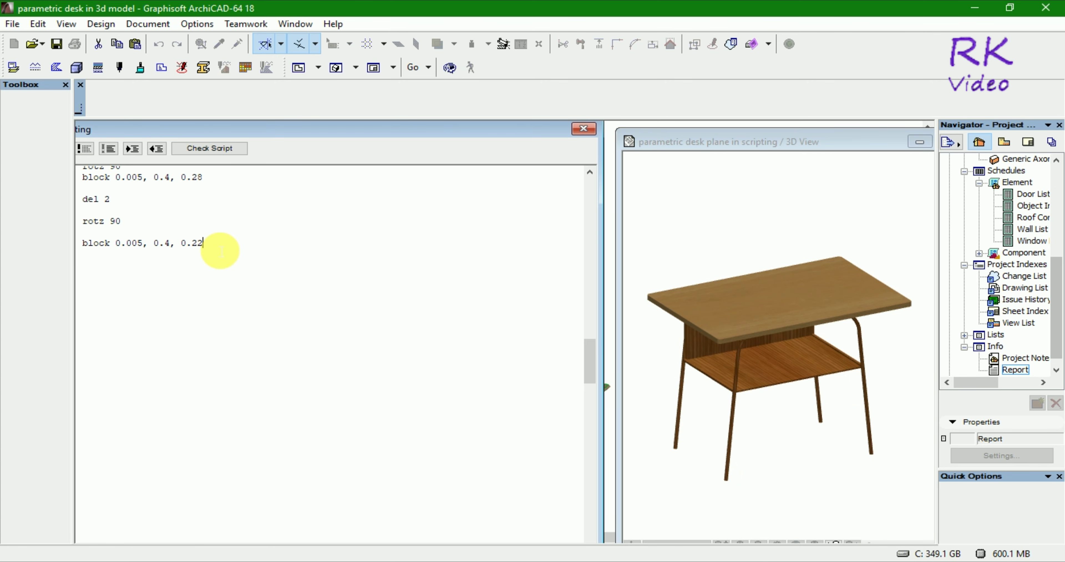
key(Return)
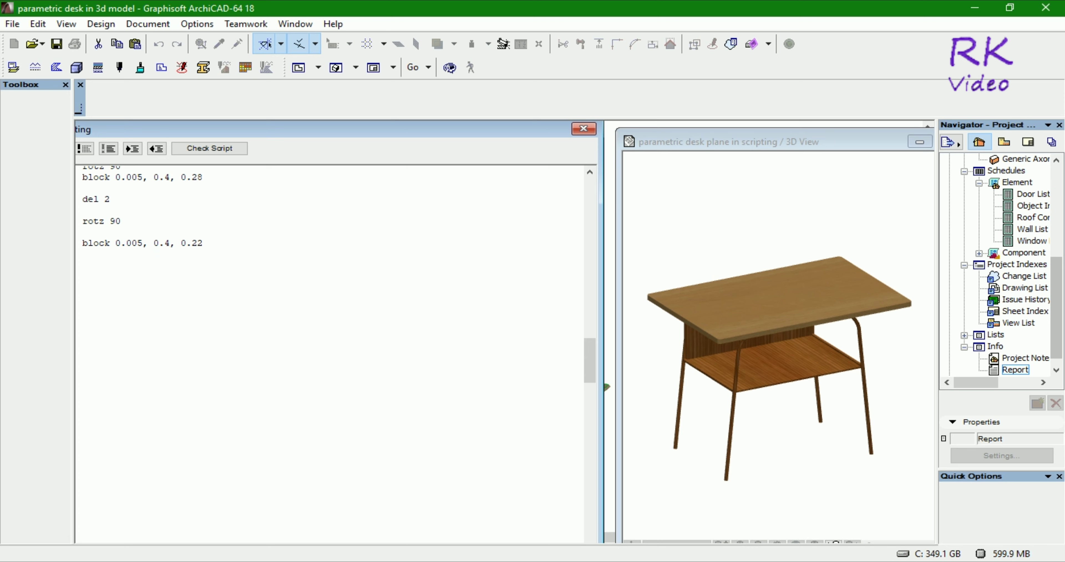
click(725, 138)
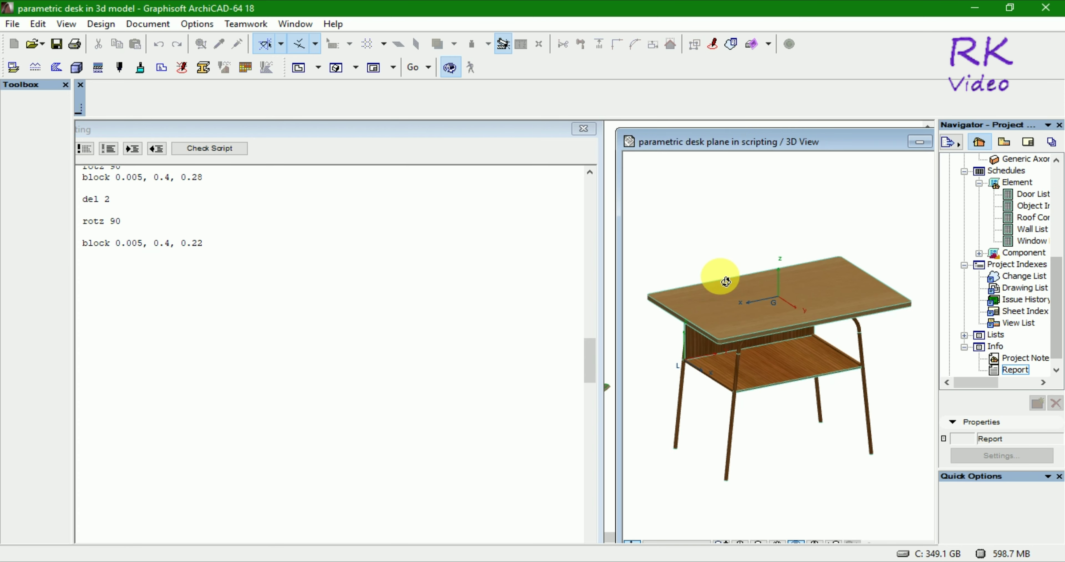
click(102, 268)
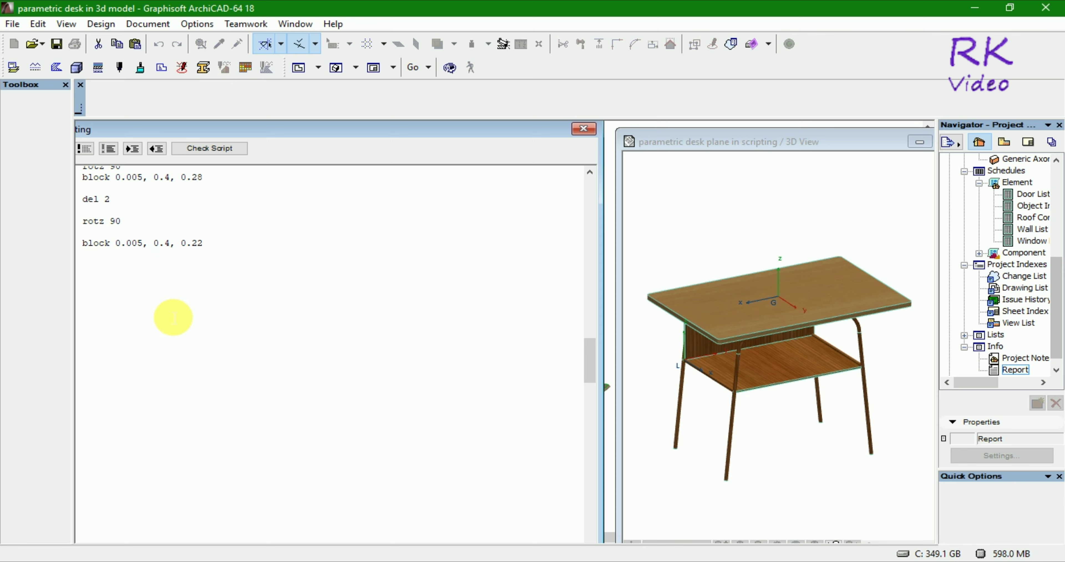
key(Return)
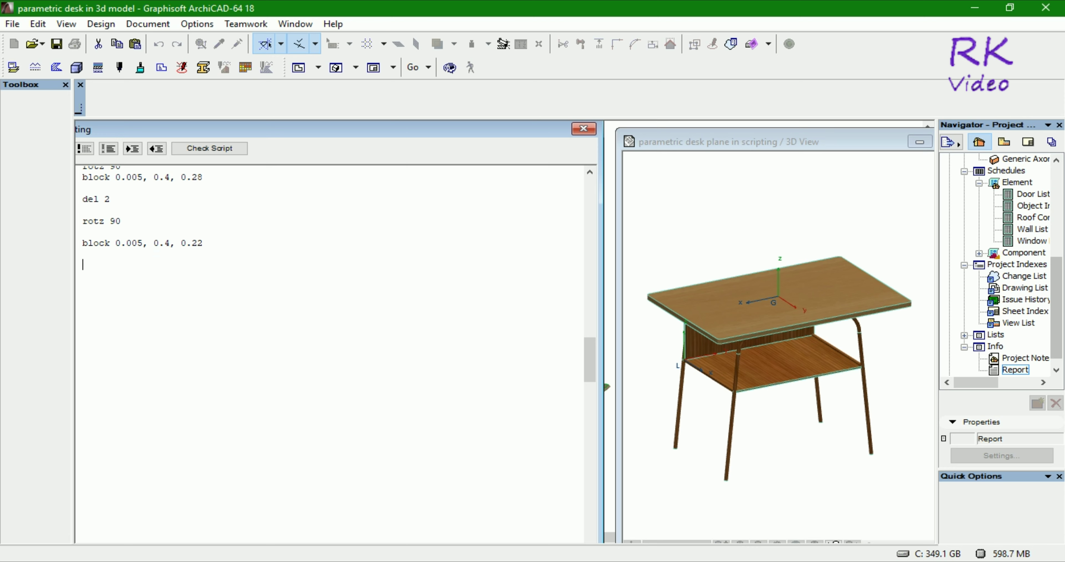
- Add the back panel line 'block 0.28, 0.005, 0.22' followed by a 'del 1' line
text(b)
text(lock )
text(0.)
text(28, )
text(0.005)
text(, 0.)
text(22)
click(687, 489)
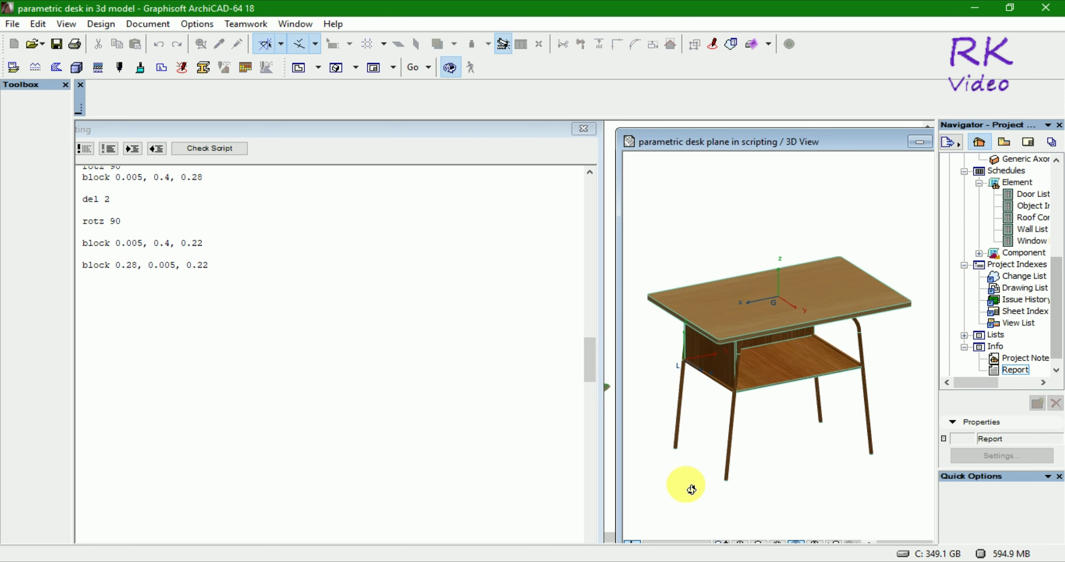
click(234, 275)
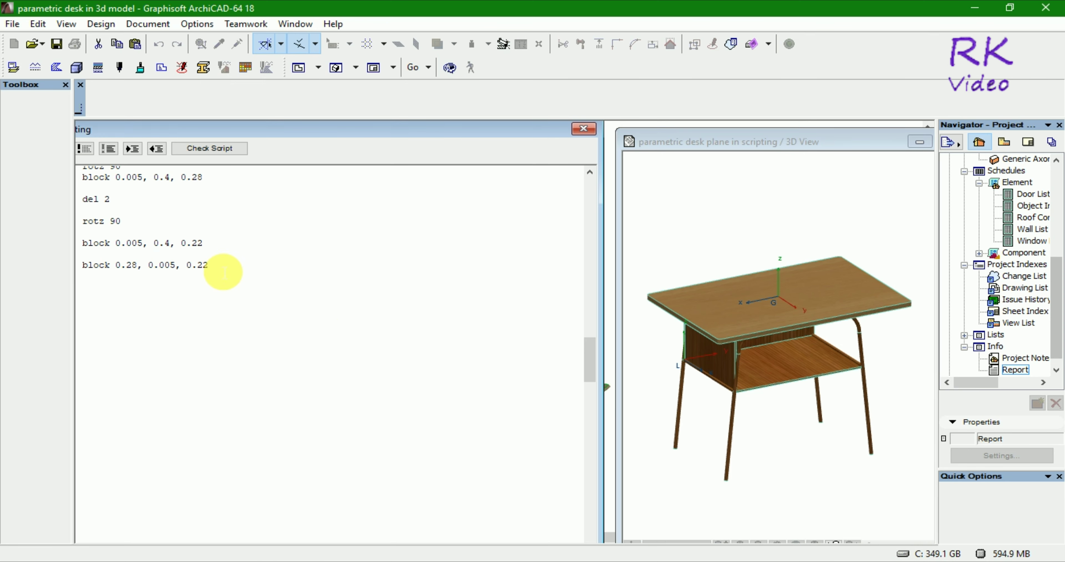
key(Return)
key(Return)
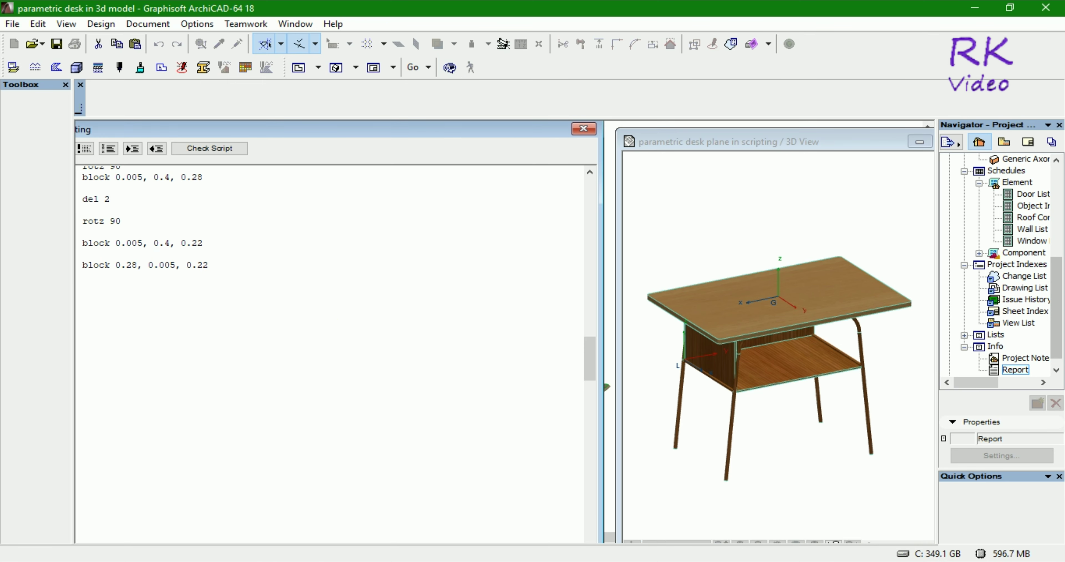
text(del 1)
- Add the offset line 'addx 0.396' to the script after previewing the desk
click(799, 477)
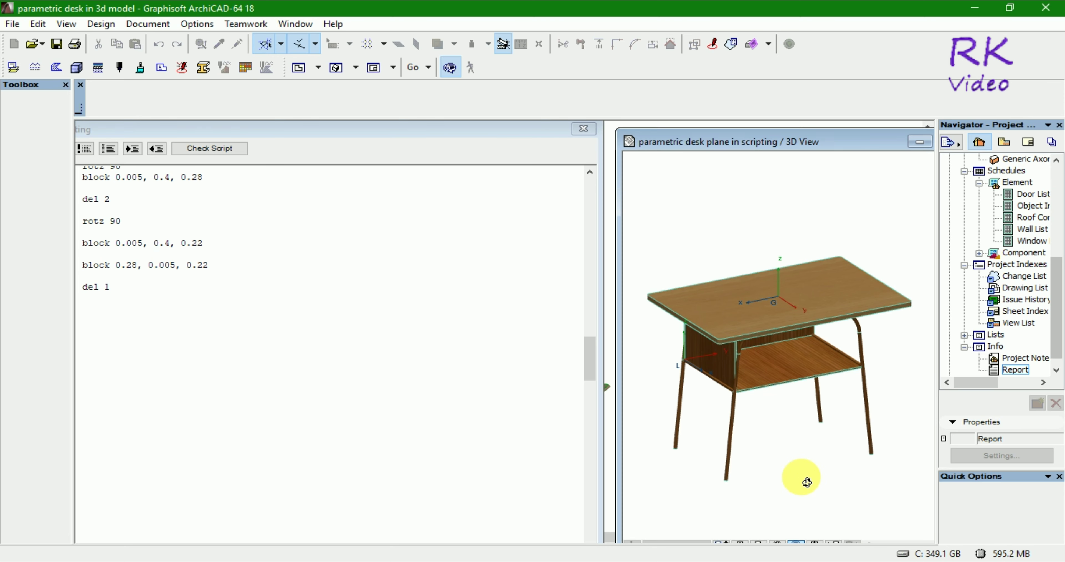
click(131, 297)
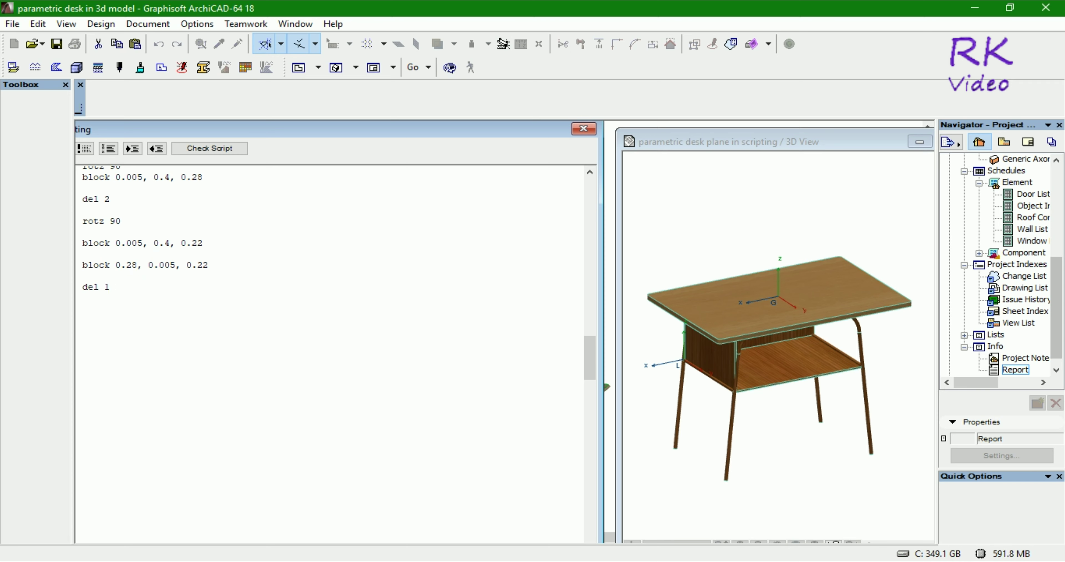
text(addx 0.)
text(3)
text(96)
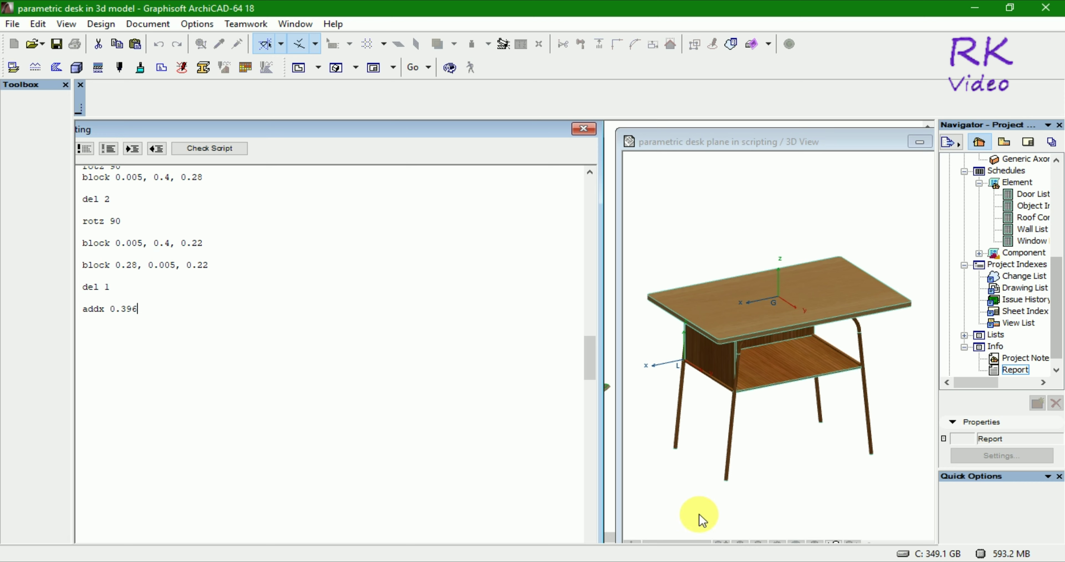
- Orbit the 3D view to check the panels, then add 'block 0.005, 0.28, 0.22'
click(753, 466)
drag(821, 360, 849, 477)
click(849, 476)
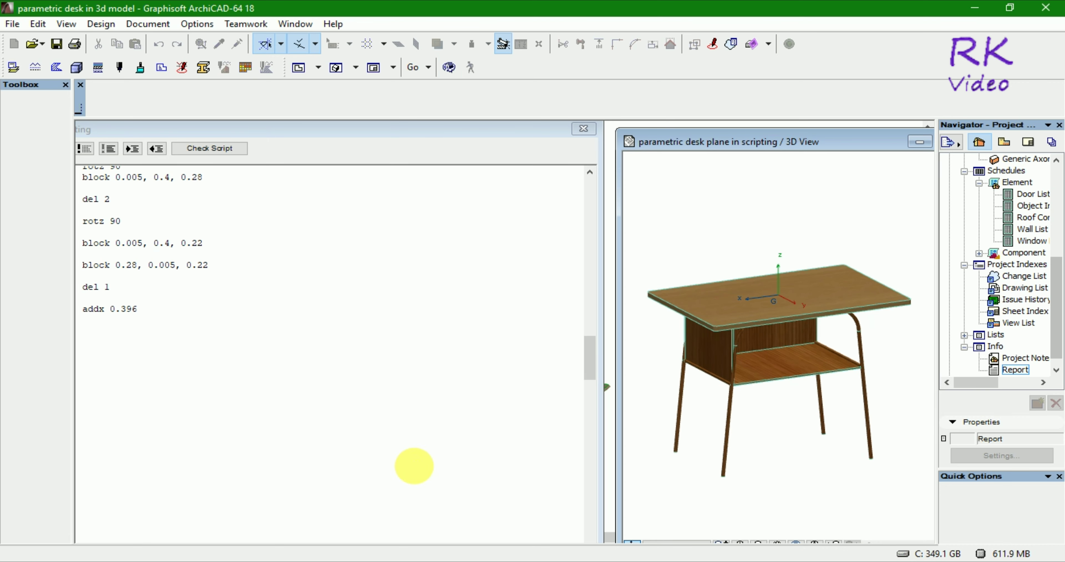
click(154, 307)
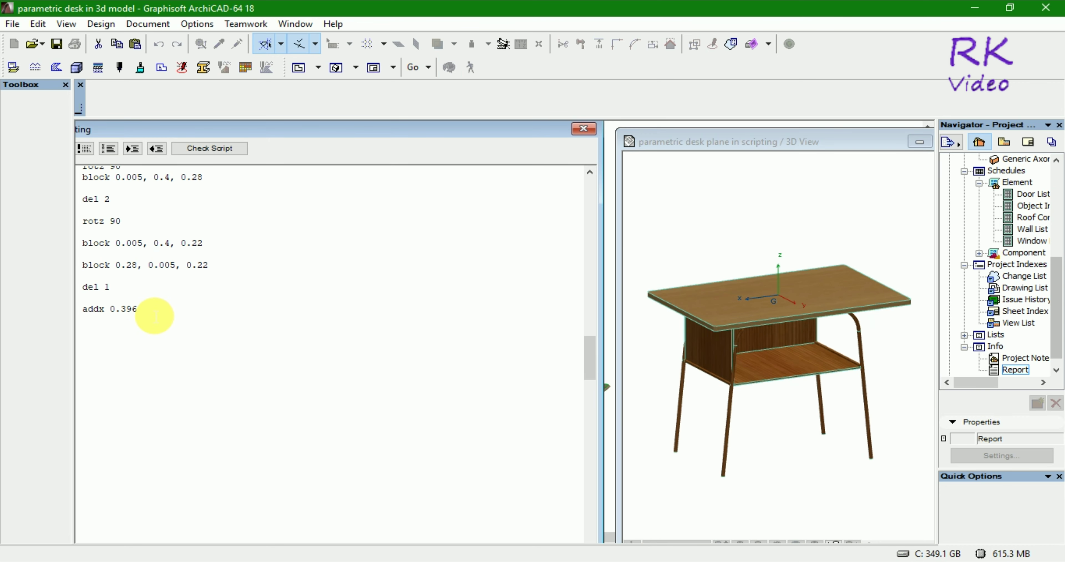
key(Return)
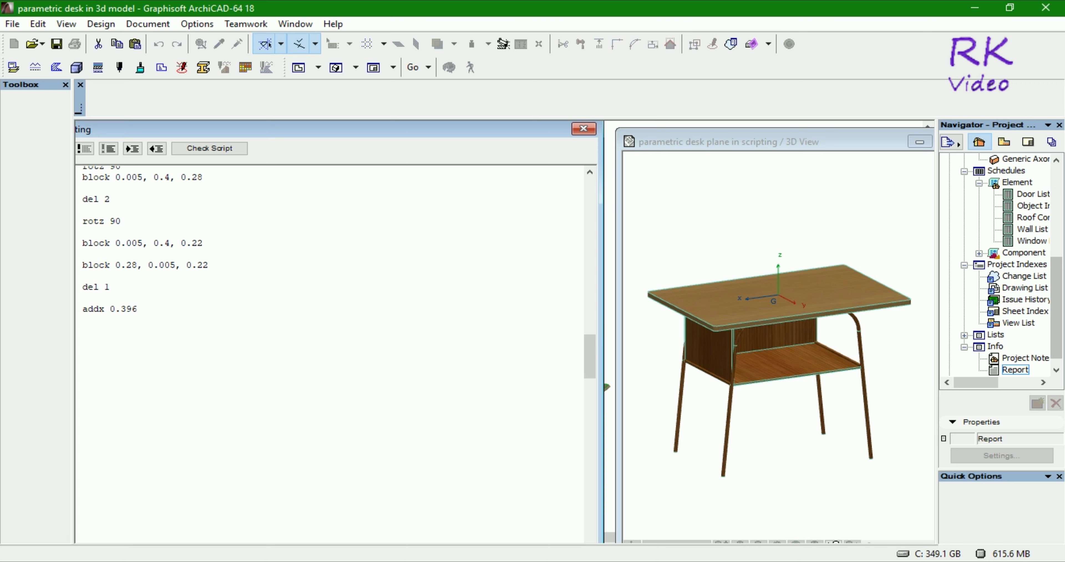
text(block 0)
text(.00)
text(5, 0)
text(.28,)
text( 0.22)
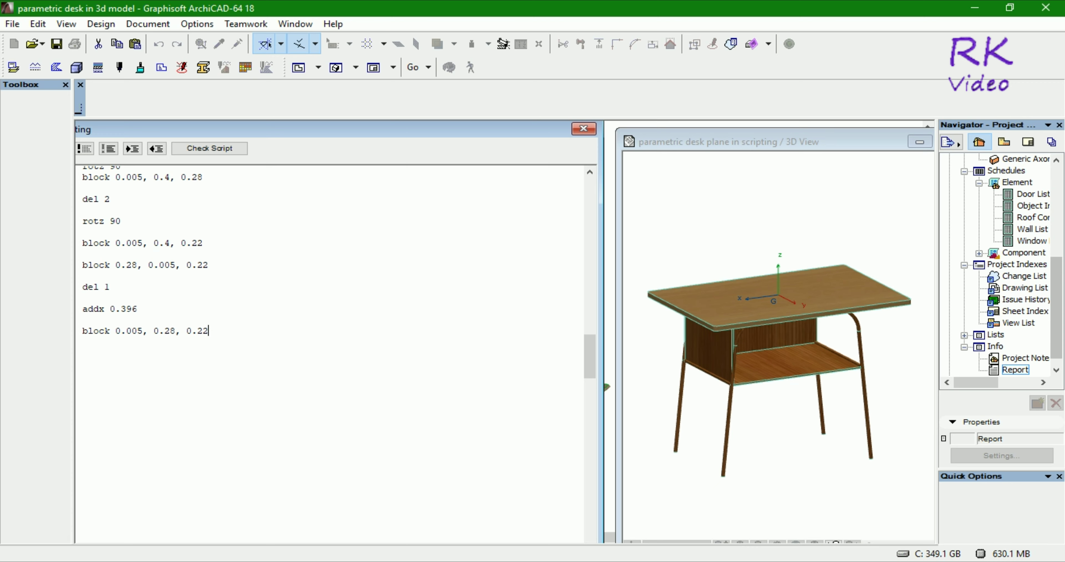
- Change the offset to 'addx -0.396' and orbit the 3D view to check the panel
click(725, 512)
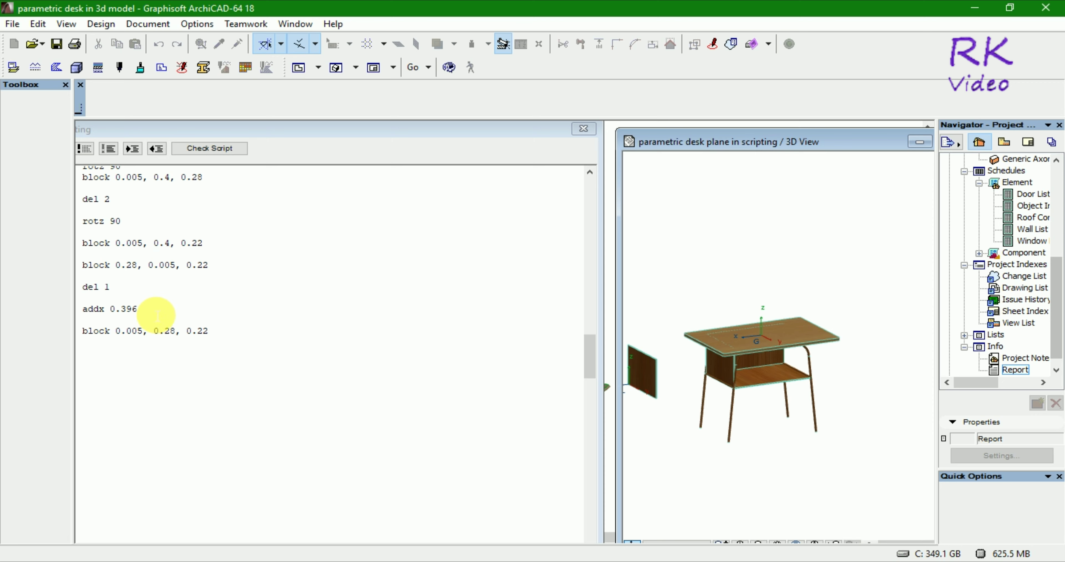
click(117, 315)
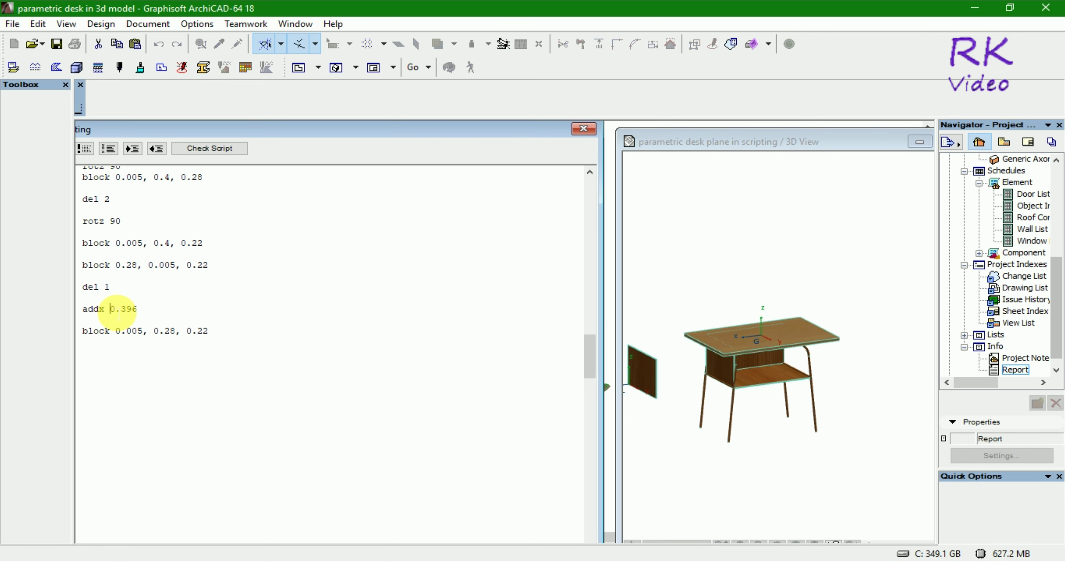
text(-)
click(694, 511)
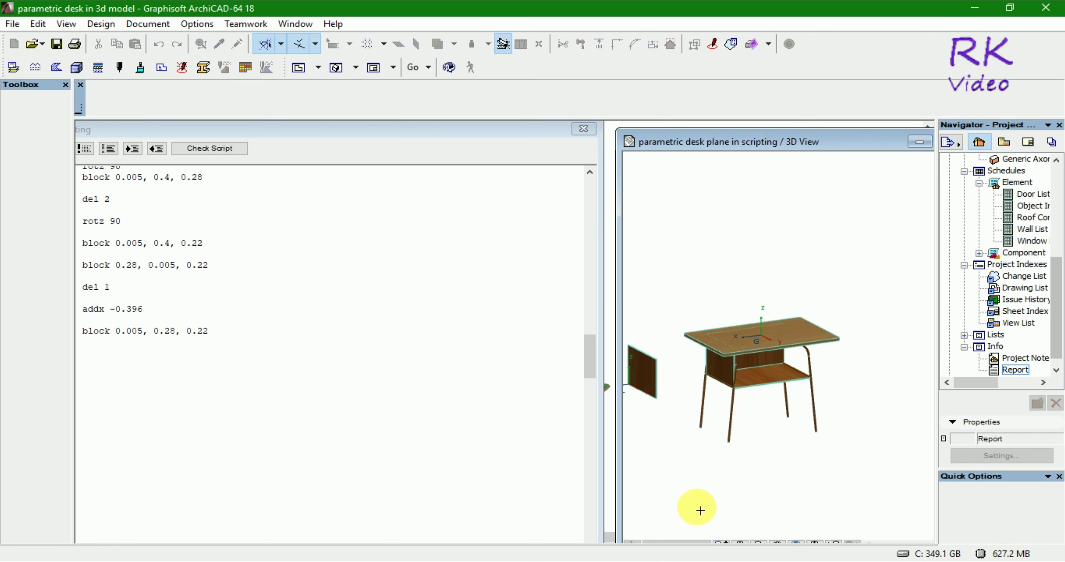
mouse_move(865, 415)
shift+middle_down()
mouse_move(850, 358)
mouse_move(872, 394)
mouse_move(784, 380)
shift+middle_up()
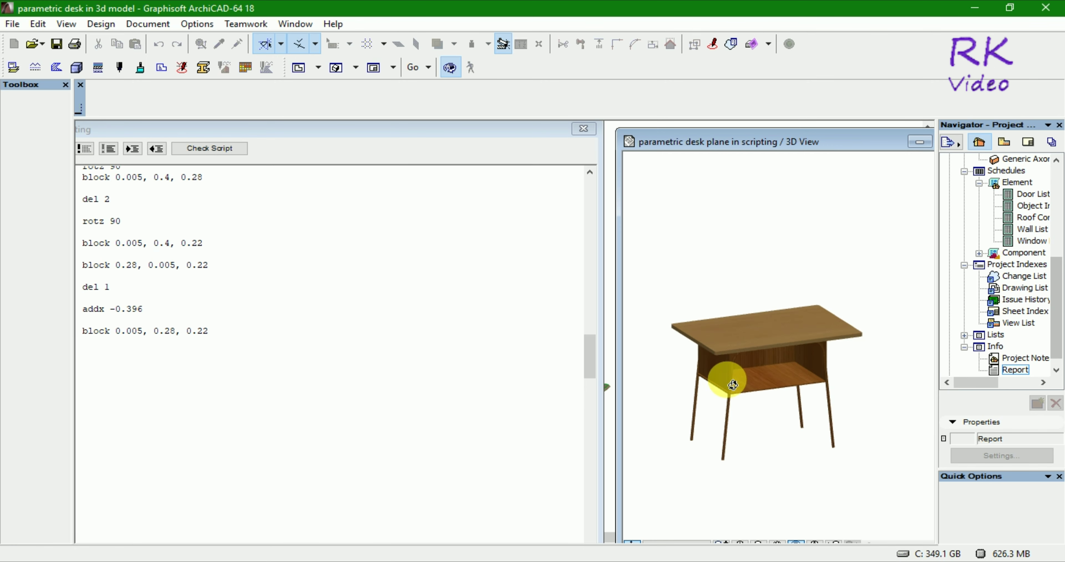
- Enlarge and reposition the 3D view window, orbit the desk, and bring back the full script editor
scroll(777, 372, up, 3)
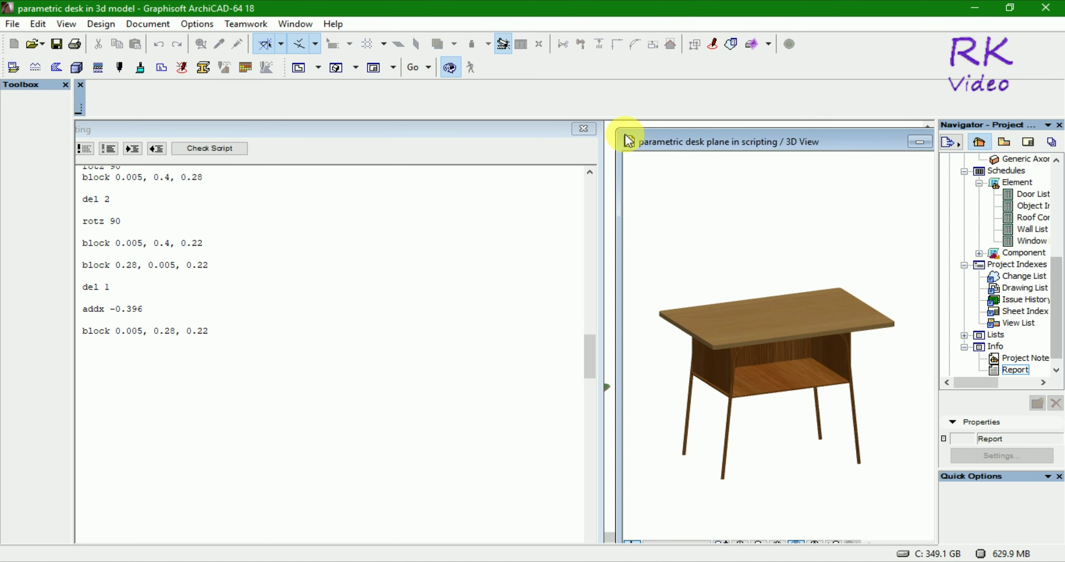
mouse_move(620, 138)
mouse_down()
mouse_move(645, 181)
mouse_move(612, 246)
mouse_up()
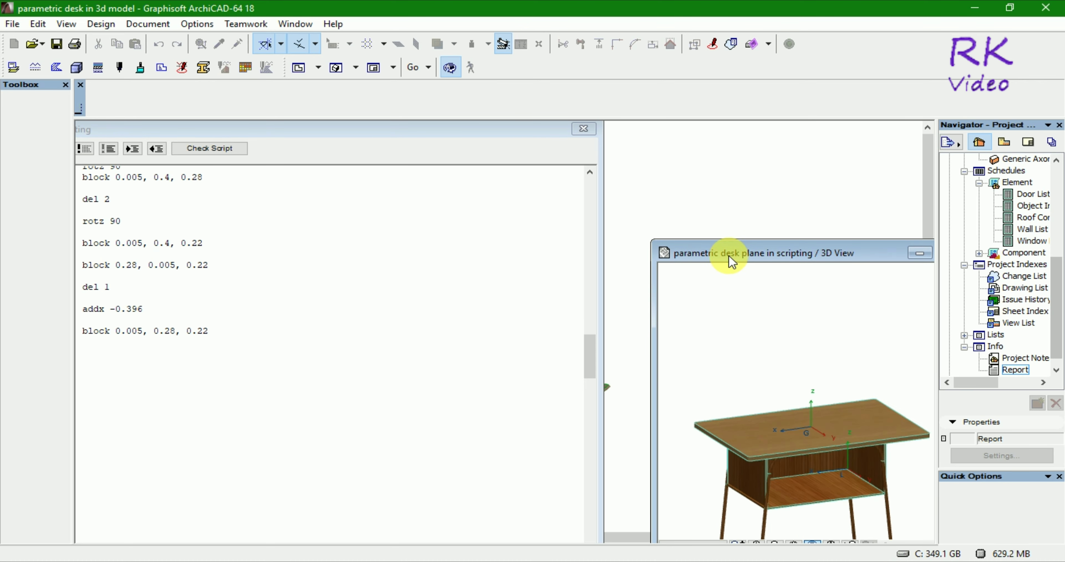
drag(729, 254, 688, 140)
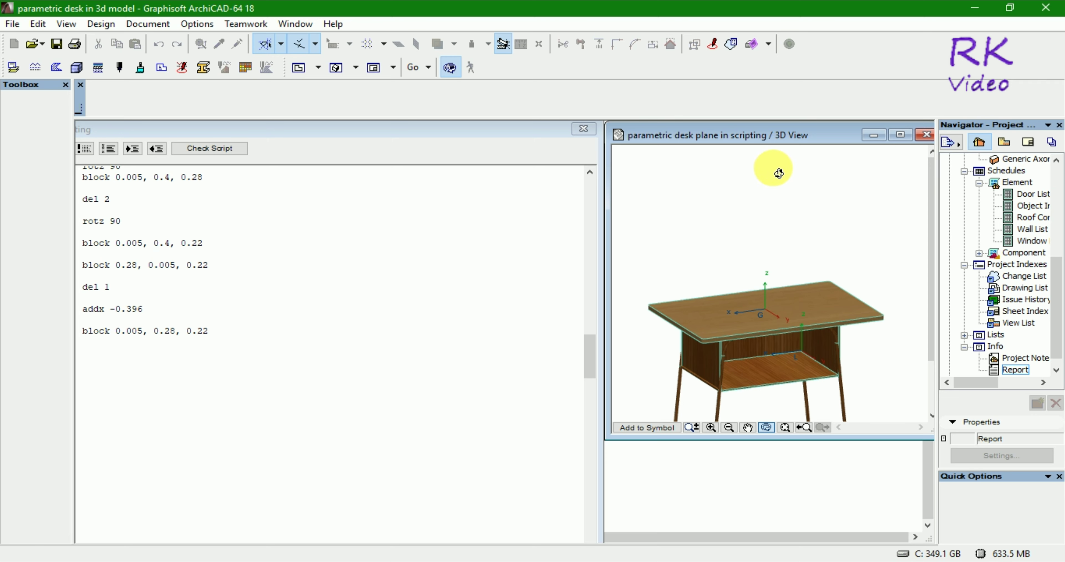
mouse_move(776, 170)
mouse_down()
mouse_move(815, 381)
mouse_move(710, 349)
mouse_up()
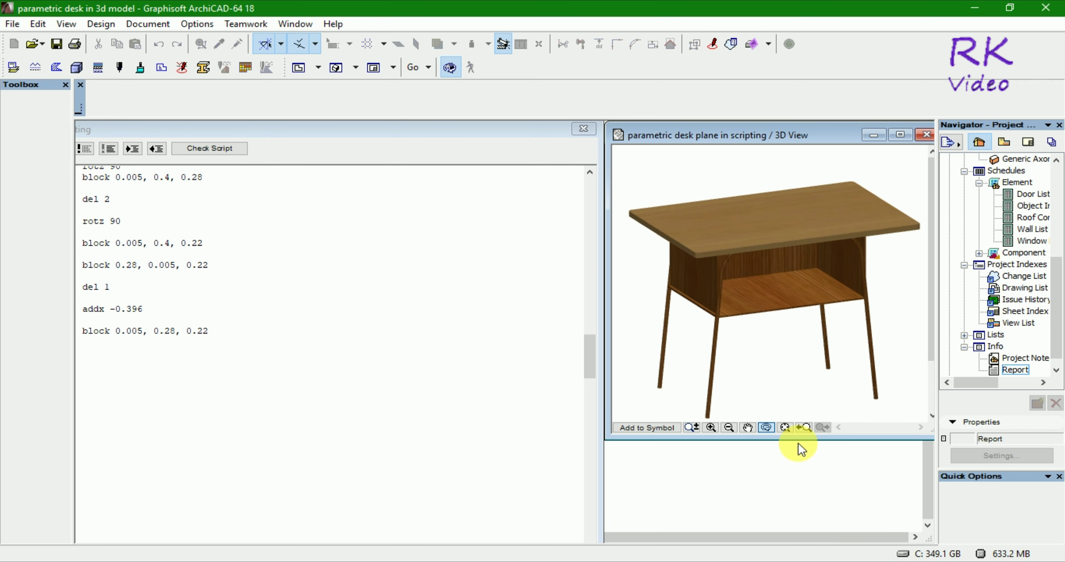
drag(799, 440, 800, 540)
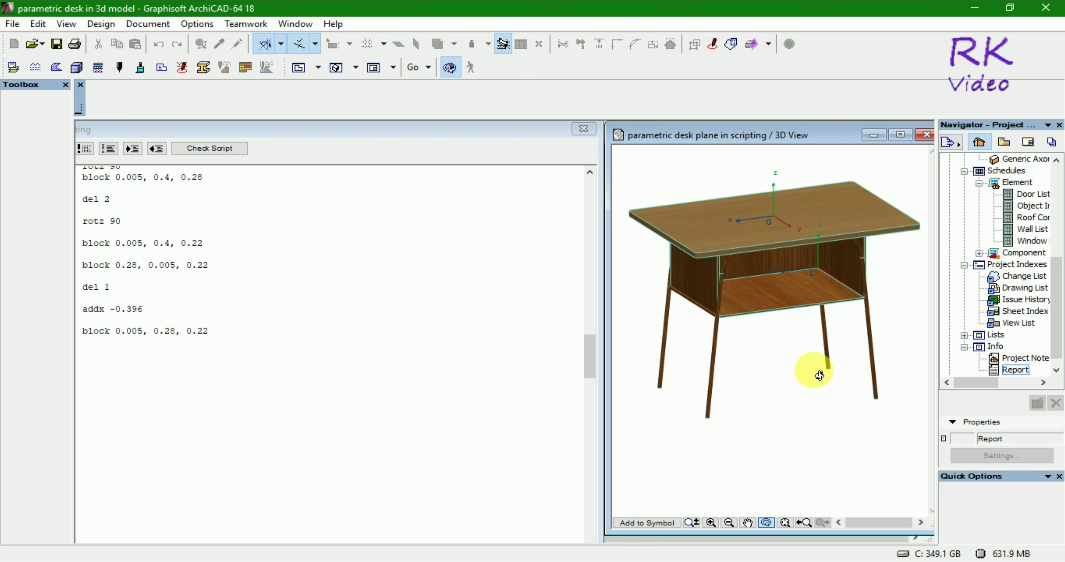
mouse_move(801, 349)
mouse_down()
mouse_move(755, 234)
mouse_move(927, 244)
mouse_up()
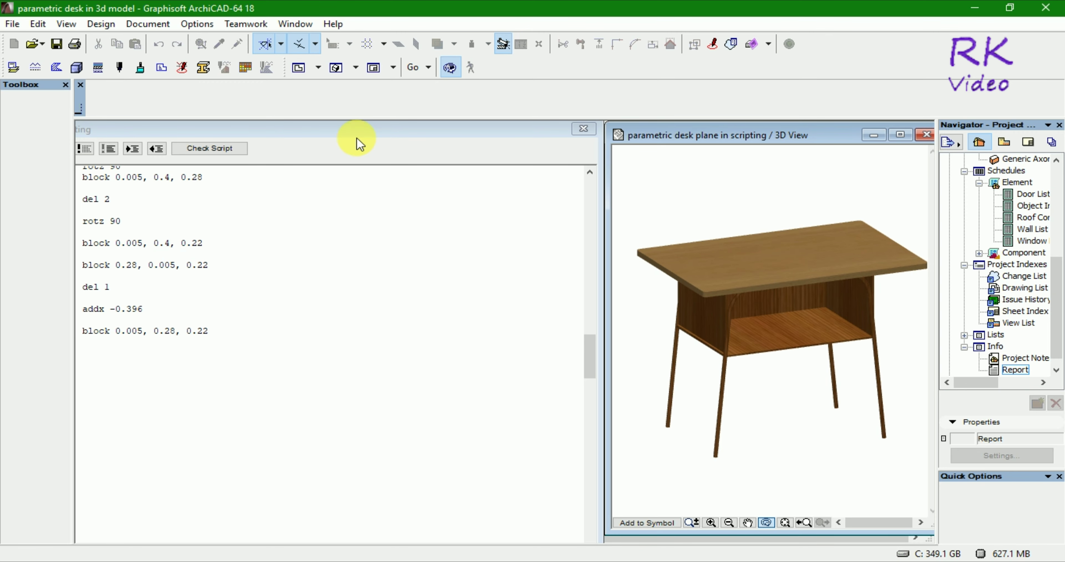
mouse_move(356, 137)
mouse_down()
mouse_move(500, 141)
mouse_move(487, 129)
mouse_up()
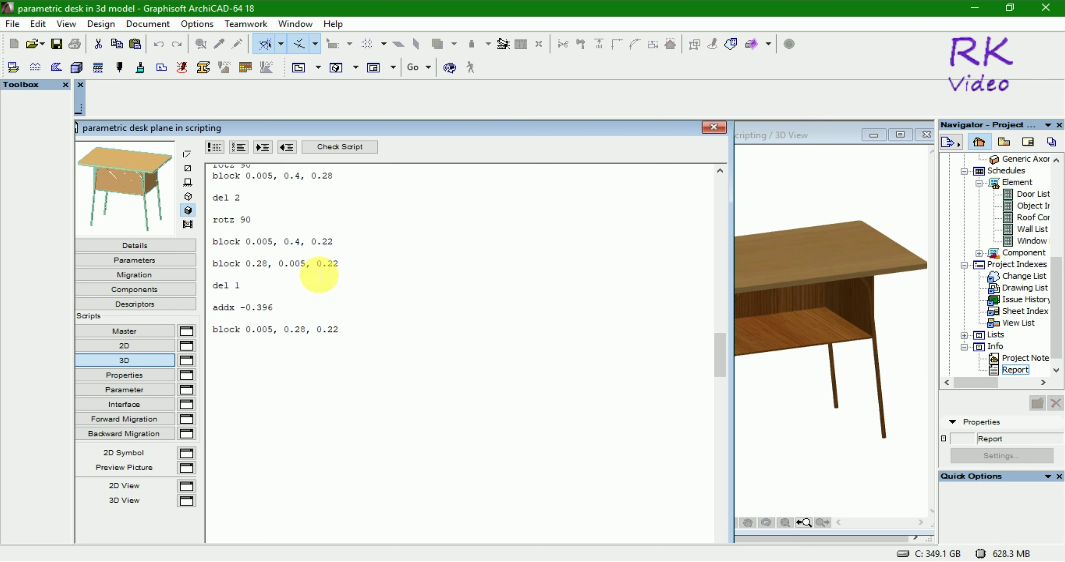
- Update the object's preview picture, then deselect and orbit the panelled desk in 3D
click(128, 194)
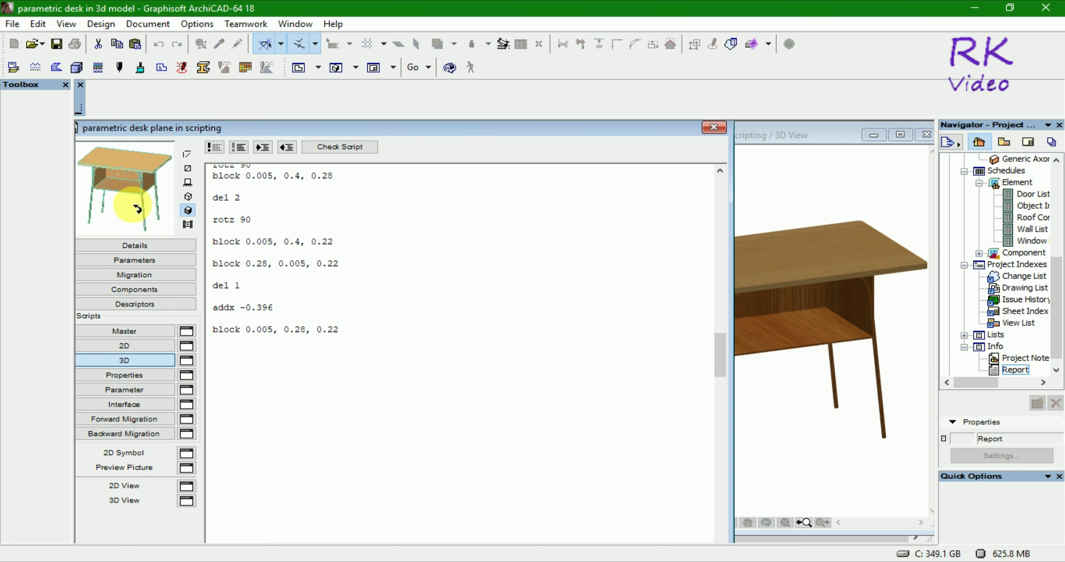
click(833, 166)
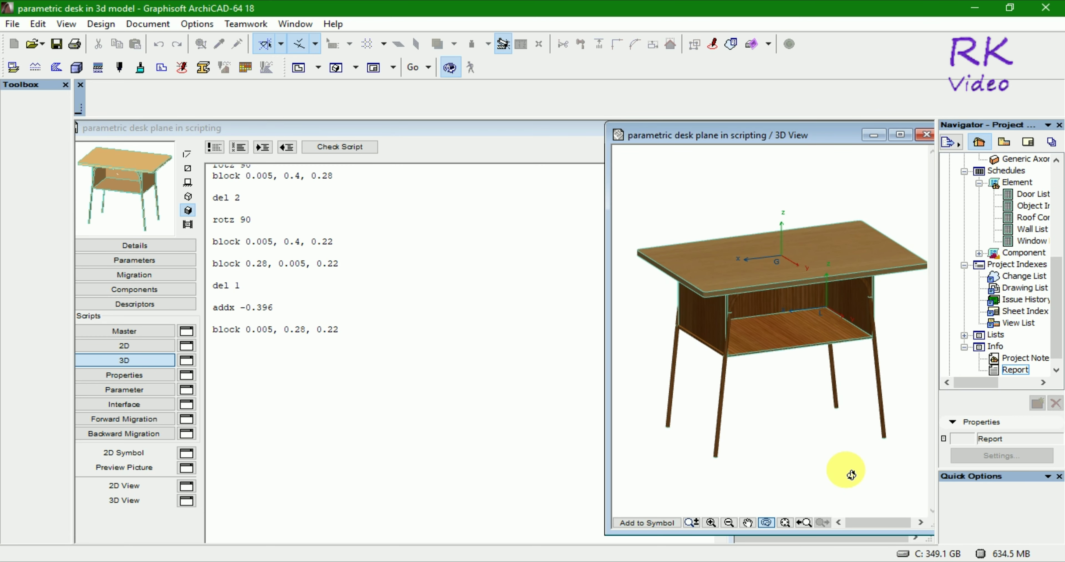
click(836, 452)
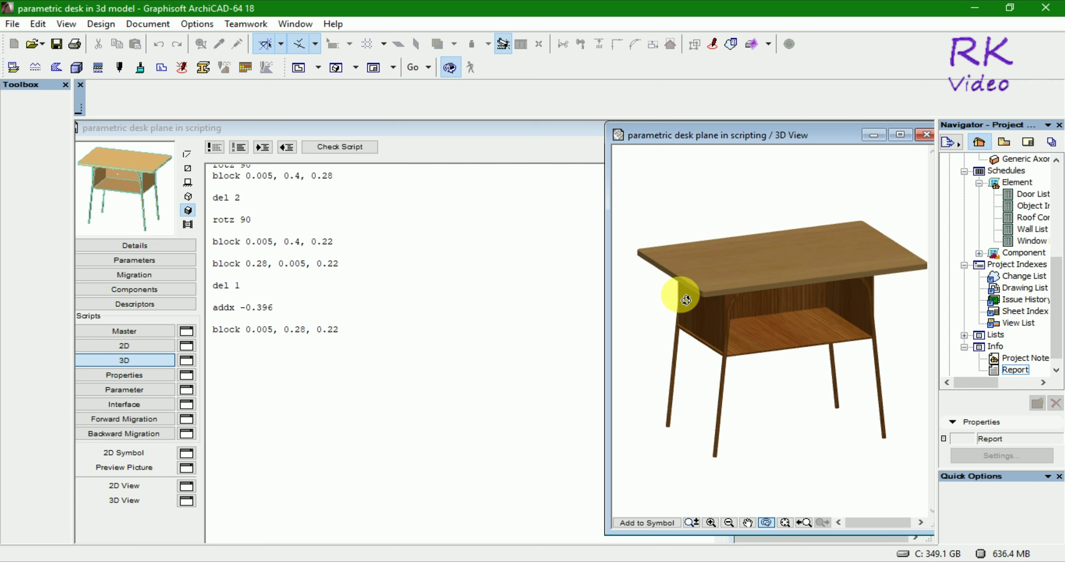
drag(682, 295, 897, 280)
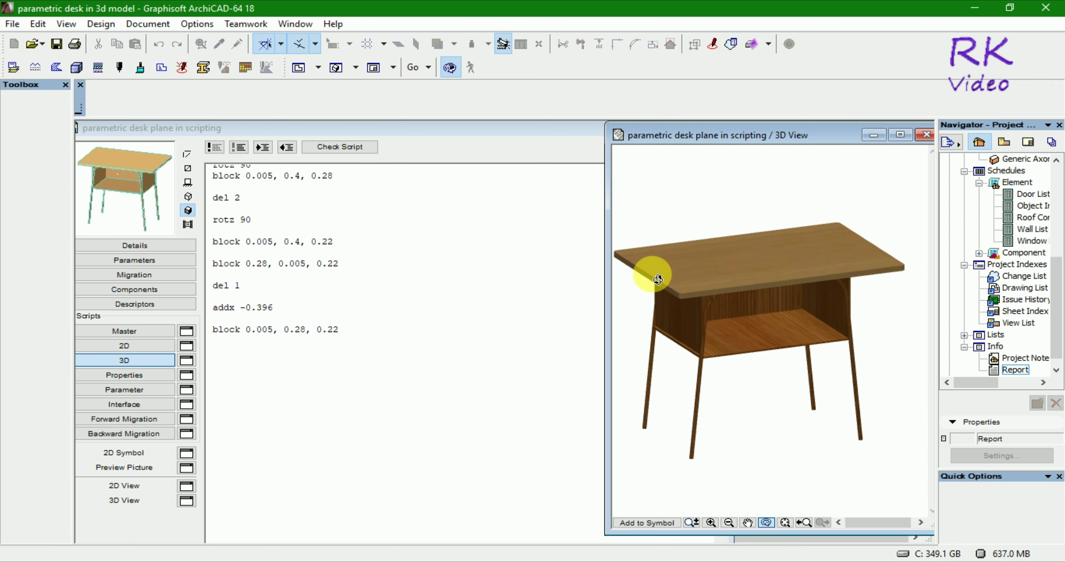
drag(626, 255, 623, 249)
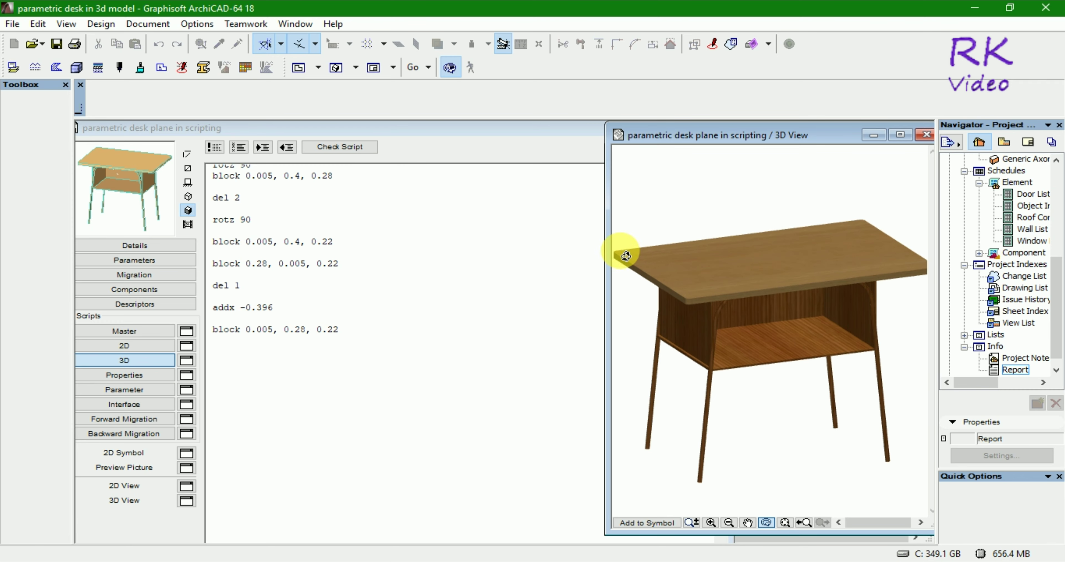